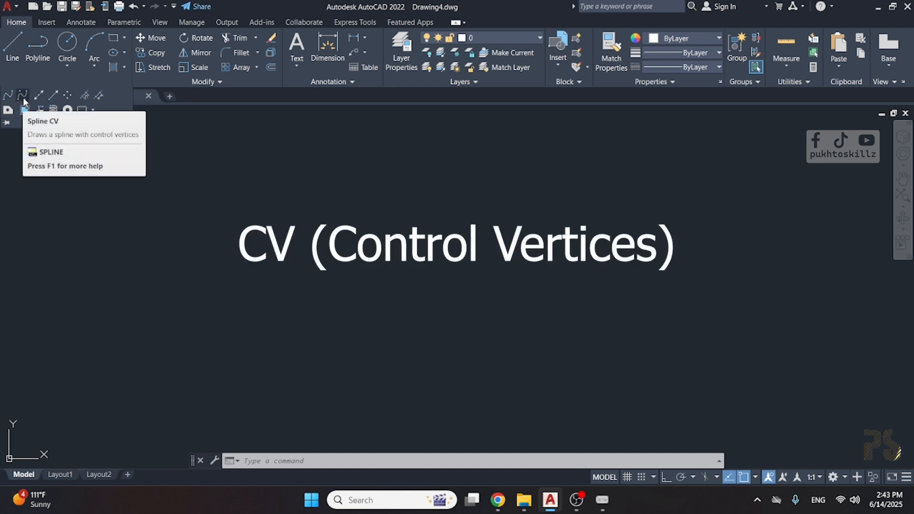
click(387, 239)
click(194, 236)
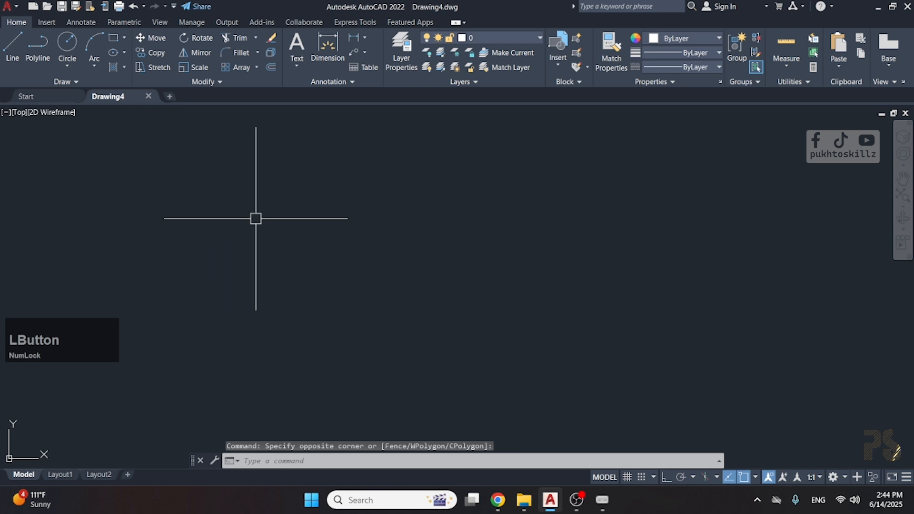
Draw a wavy spline through seven freehand points with the Fit method and finish it with the Close option.
text(SPL)
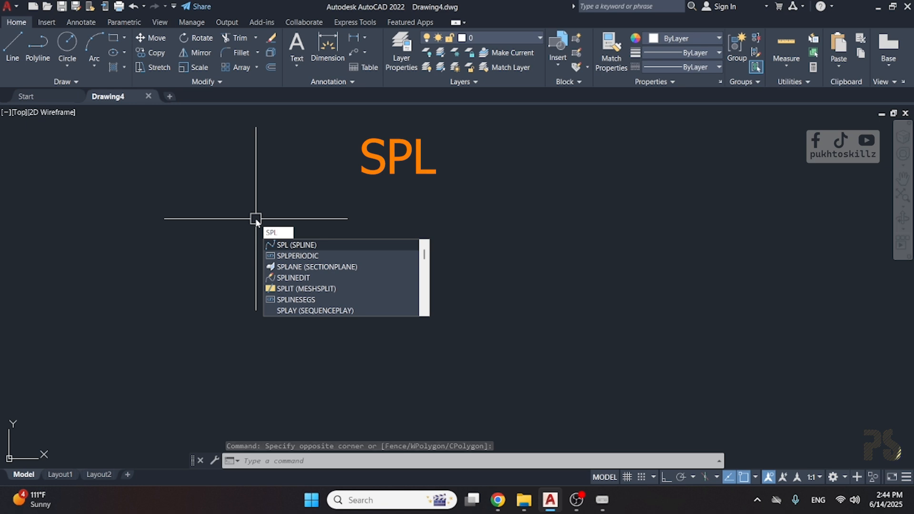
key(space)
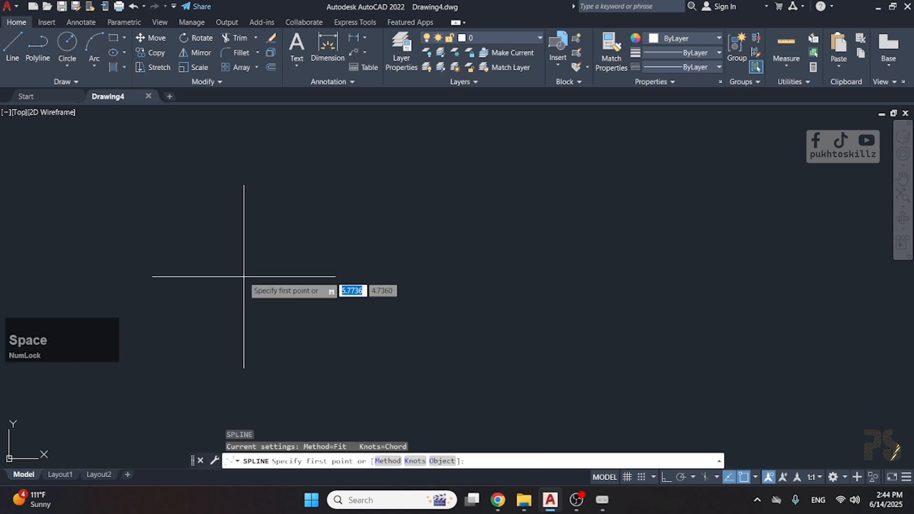
click(249, 272)
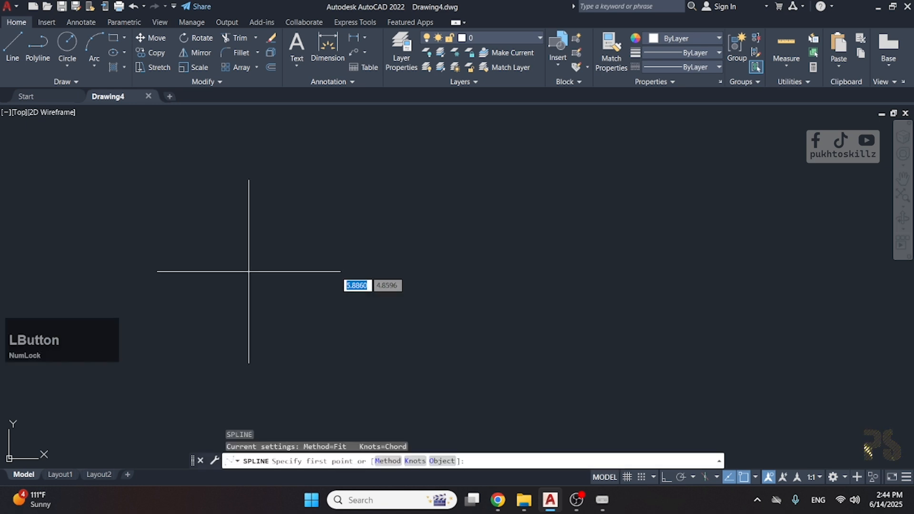
click(376, 190)
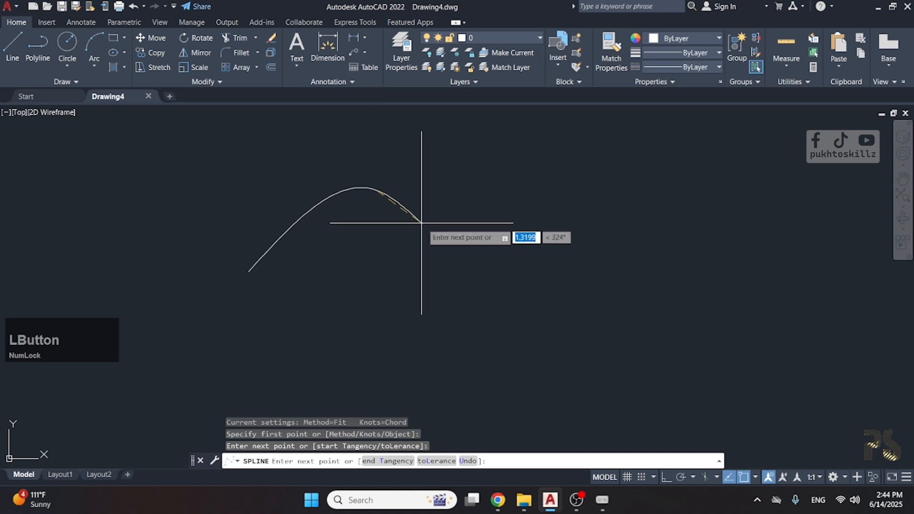
click(465, 285)
click(590, 192)
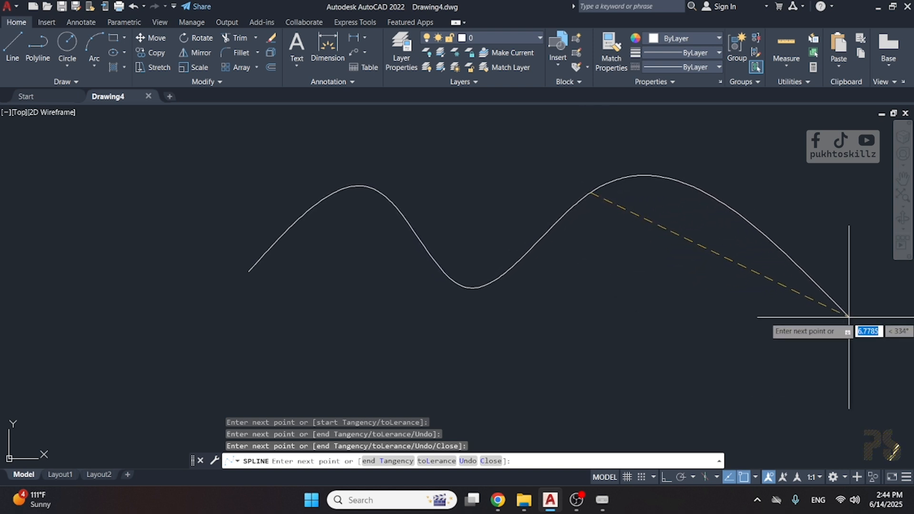
scroll(590, 282, down, 4)
click(732, 300)
click(649, 394)
click(402, 367)
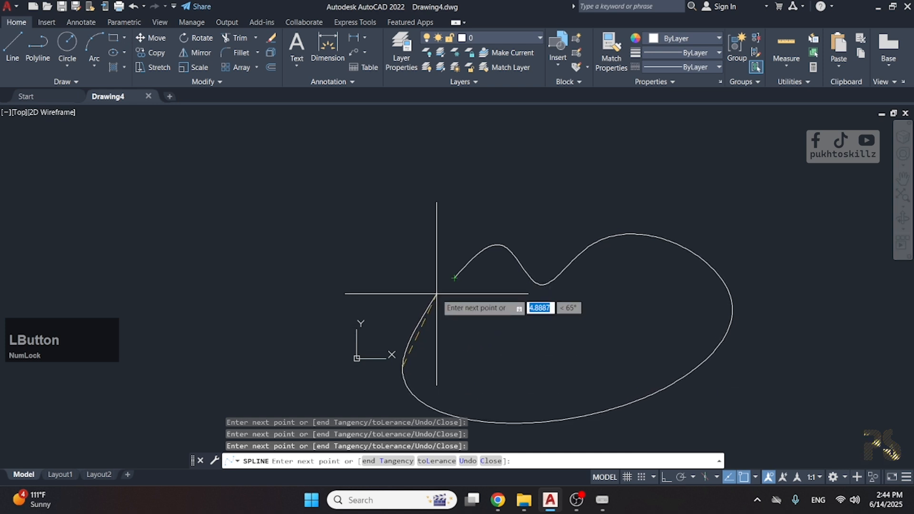
text(c)
key(space)
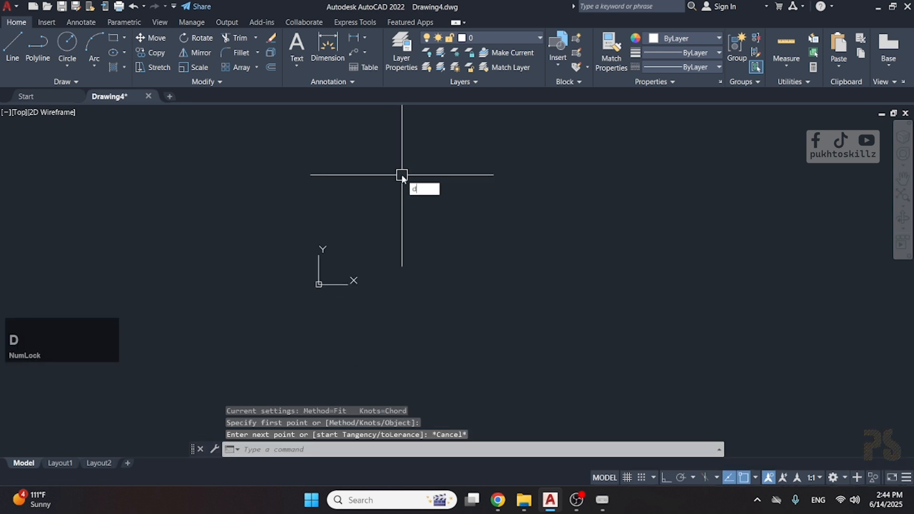
Draw a spline with the creation method set to Fit through five freehand points, ending it back on its start point.
key(Escape)
text(SPL)
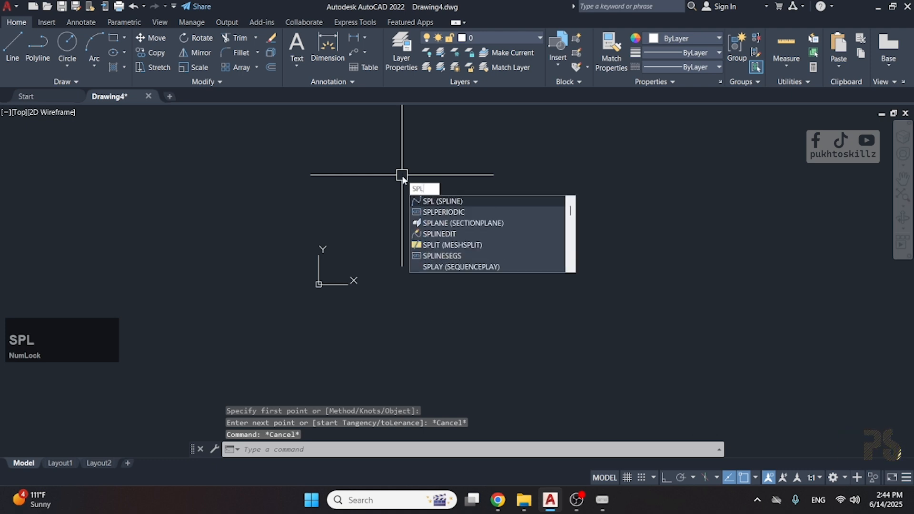
key(space)
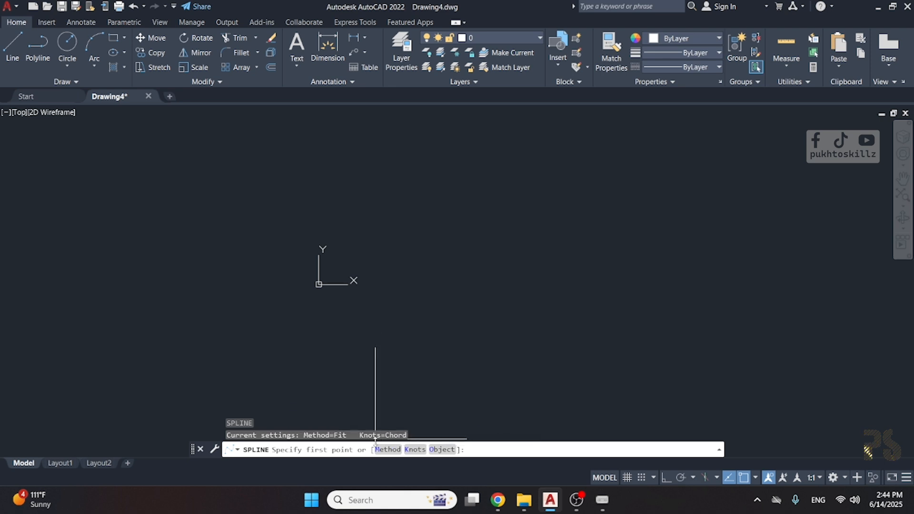
text(m)
key(space)
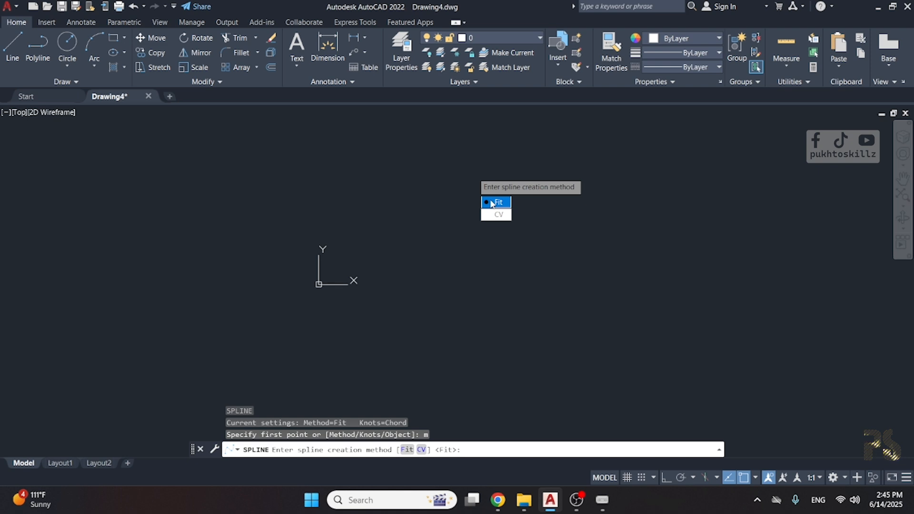
click(492, 204)
click(352, 265)
click(463, 167)
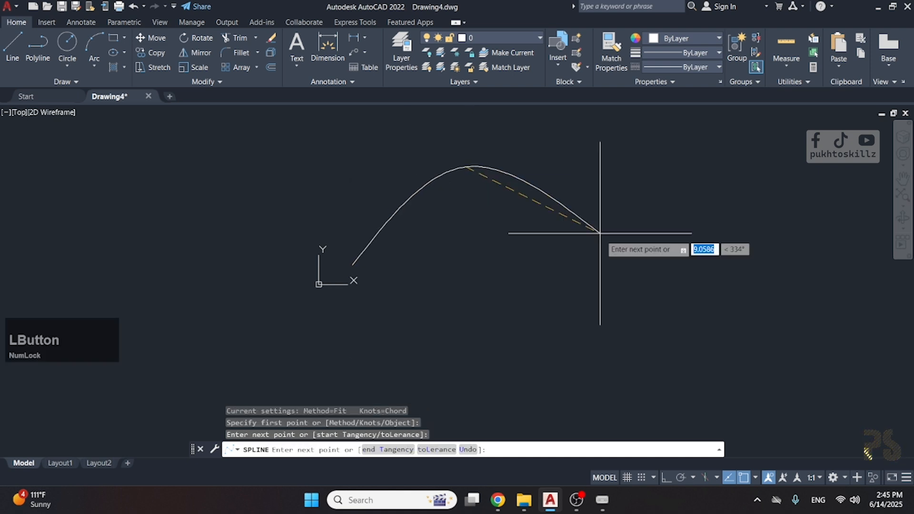
click(609, 245)
click(759, 190)
click(781, 293)
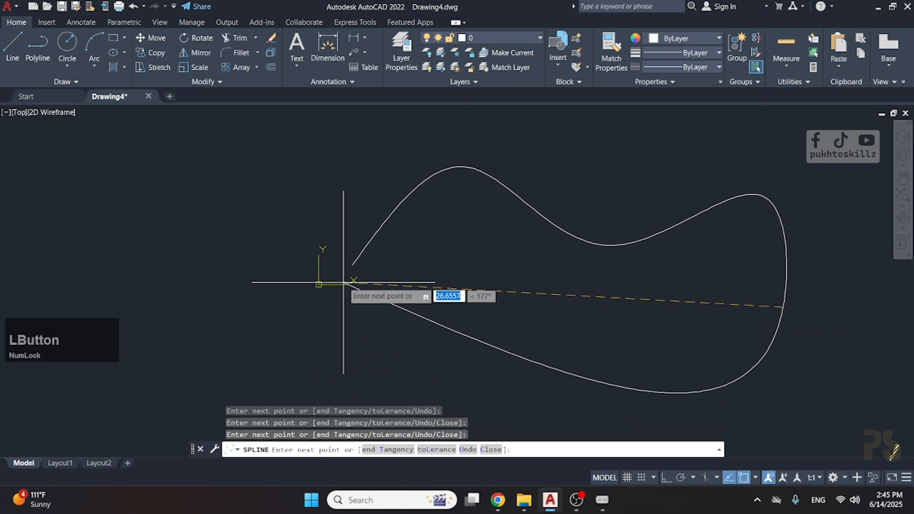
click(353, 265)
key(space)
middle_drag(255, 284, 110, 241)
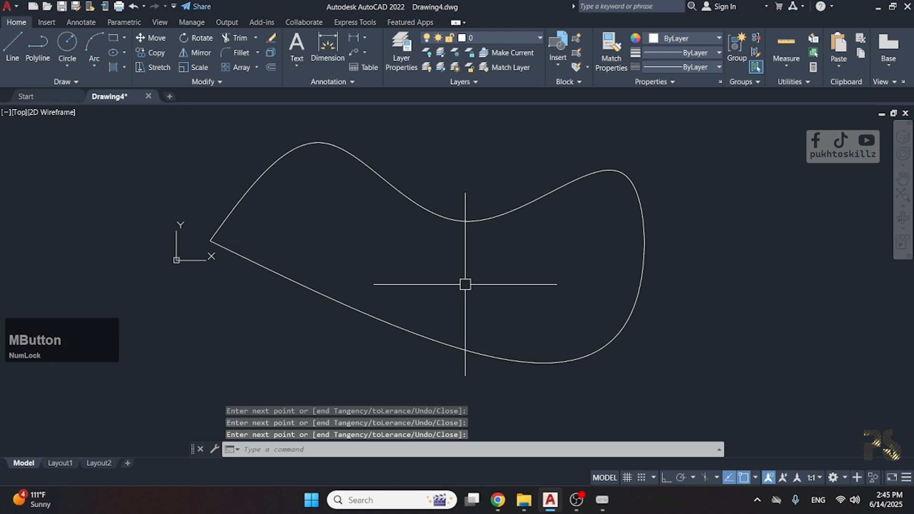
Try a spline with the creation method set to CV, placing its control vertices beside and beneath the closed curve.
text(pl)
key(space)
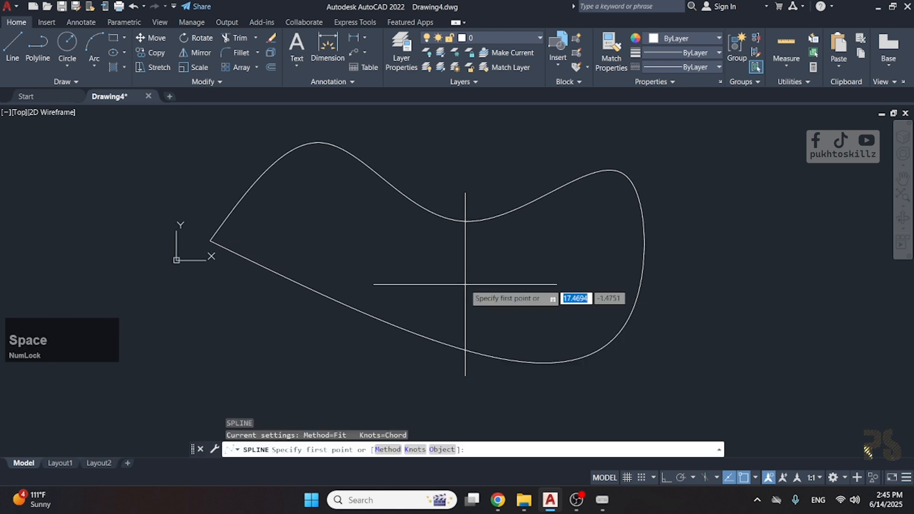
text(m)
key(space)
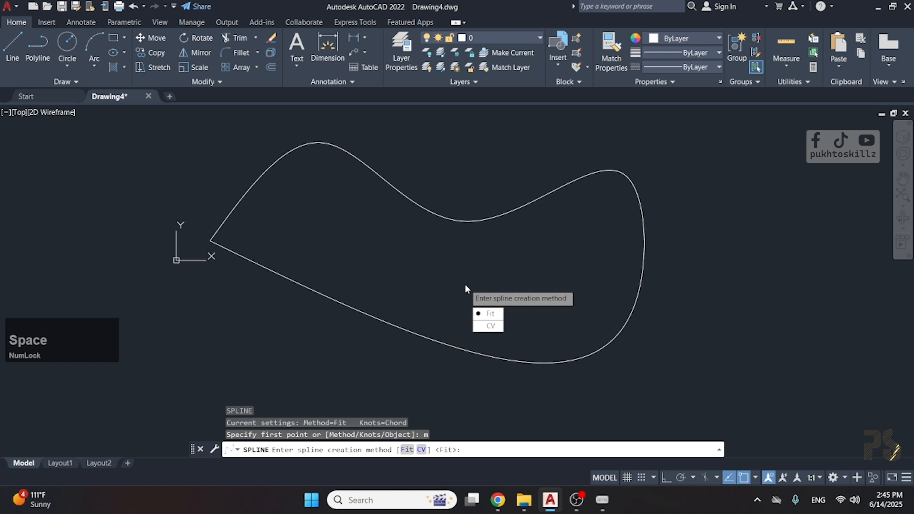
text(cv)
key(space)
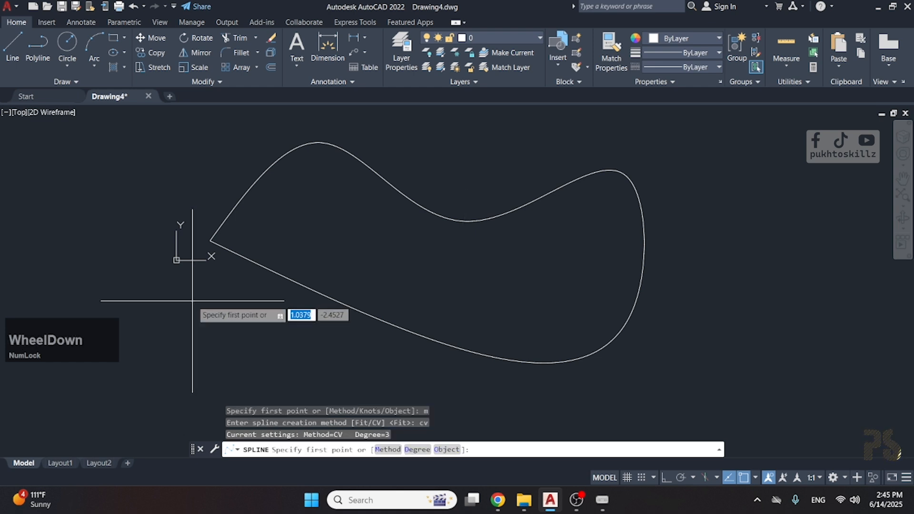
click(706, 270)
click(758, 183)
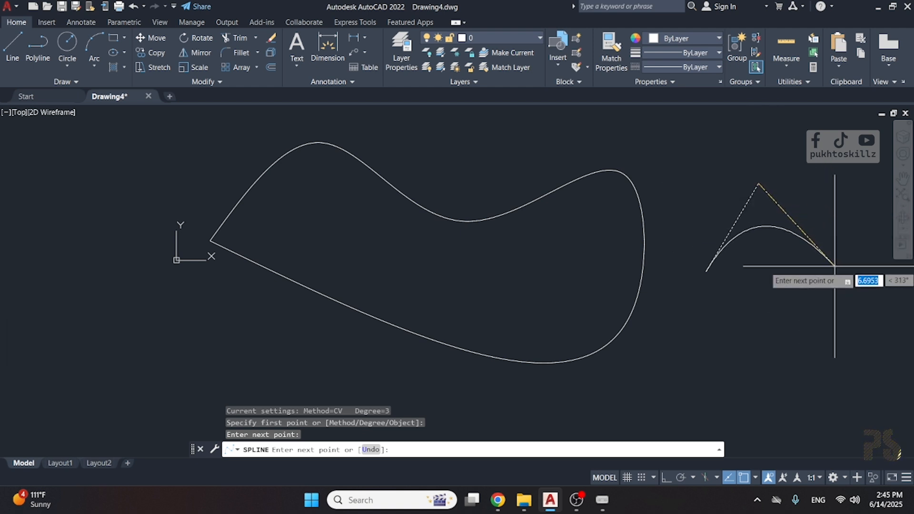
click(834, 268)
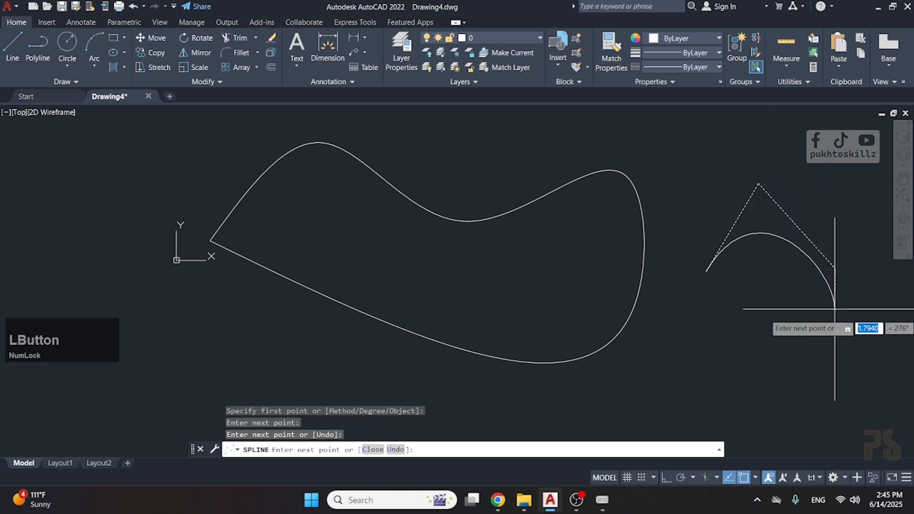
click(802, 366)
click(724, 335)
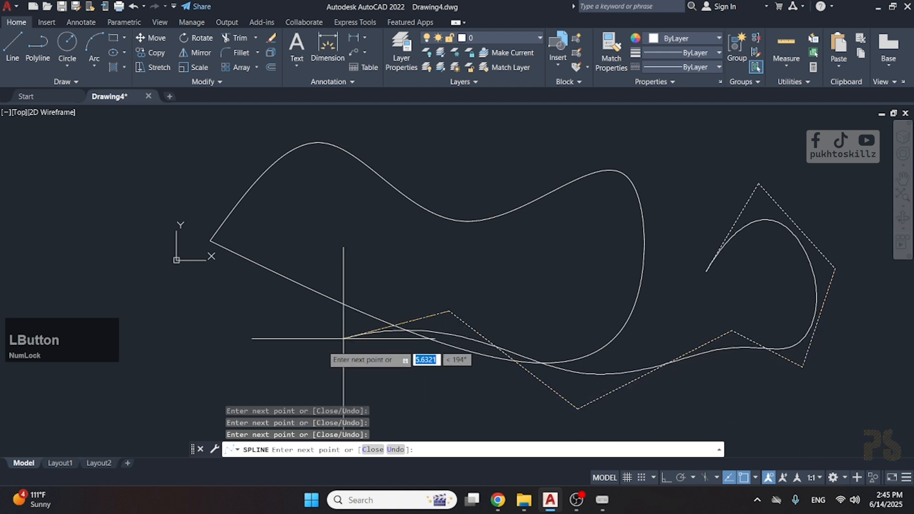
key(Escape)
key(space)
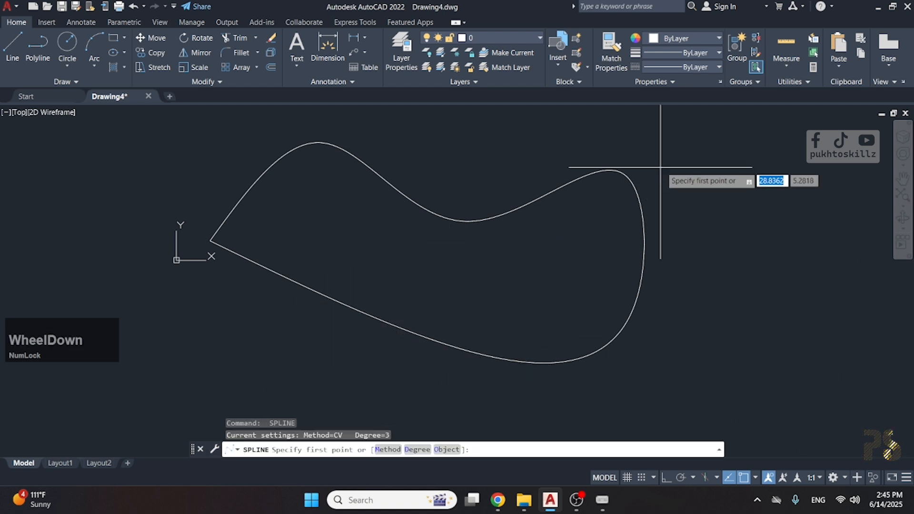
key(Escape)
Select the closed Fit spline with a selection window and erase it.
click(732, 163)
click(414, 248)
key(Delete)
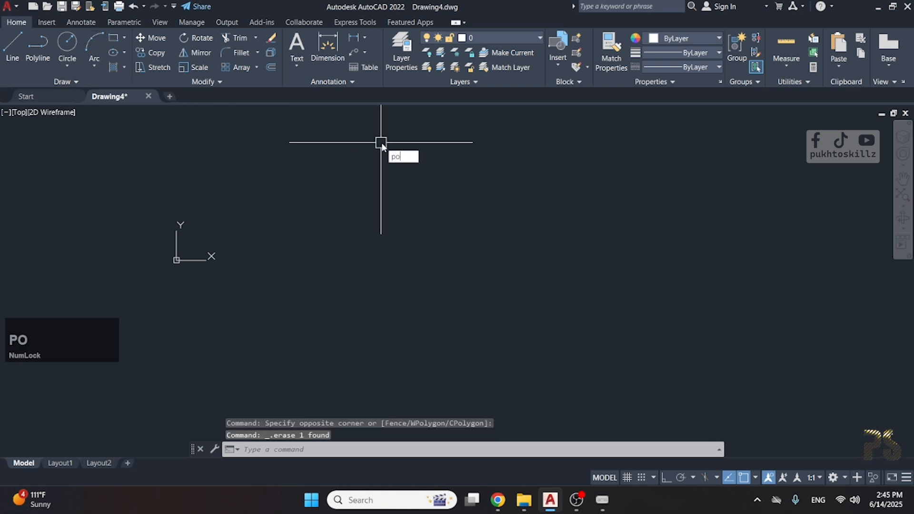
Place four single points in a zigzag across the empty drawing area.
key(space)
click(364, 186)
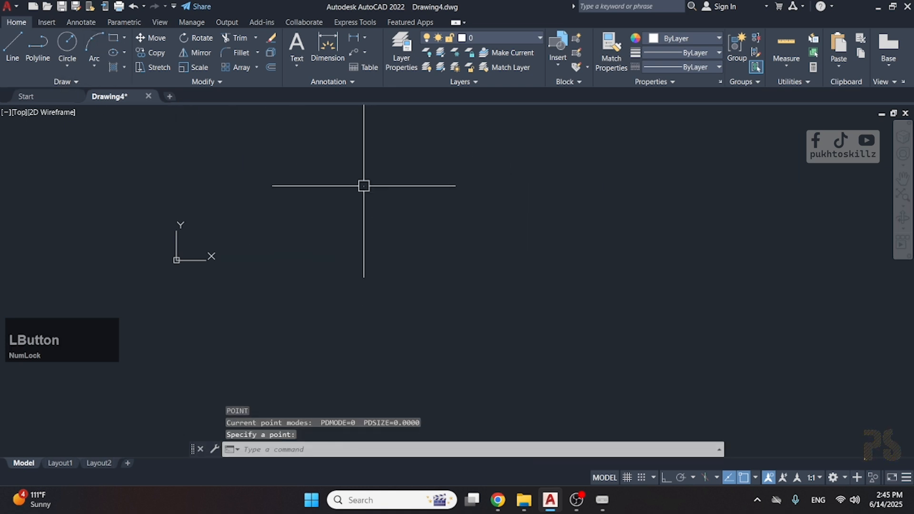
key(space)
click(477, 247)
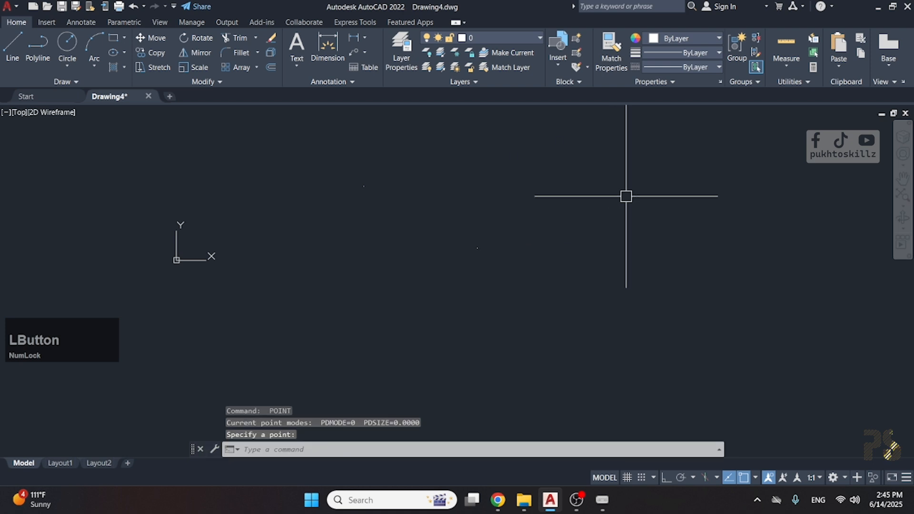
key(space)
click(633, 181)
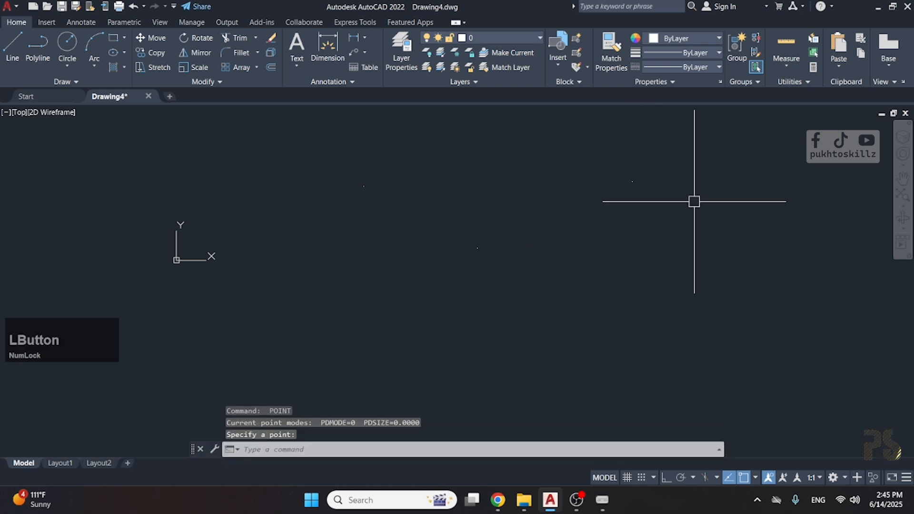
click(742, 270)
key(space)
key(Escape)
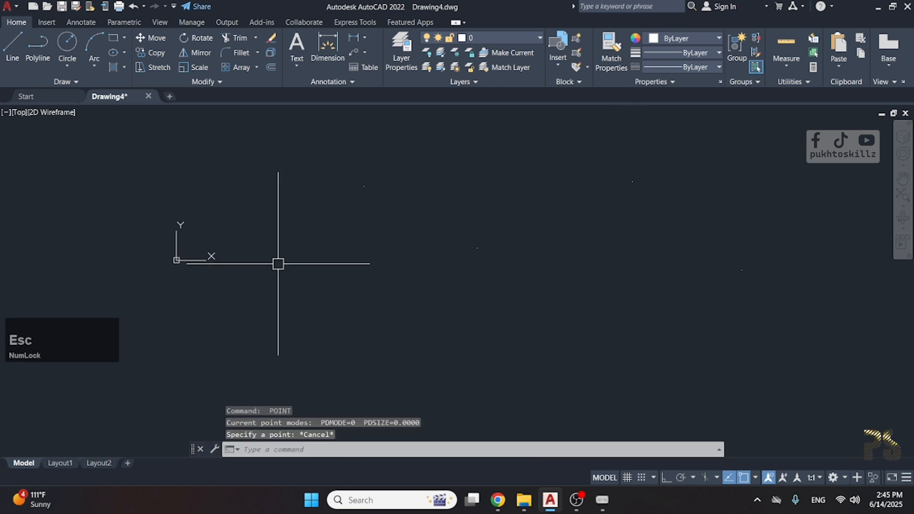
Draw an open spline through the four placed points with the creation method set to Fit.
text(spl)
key(space)
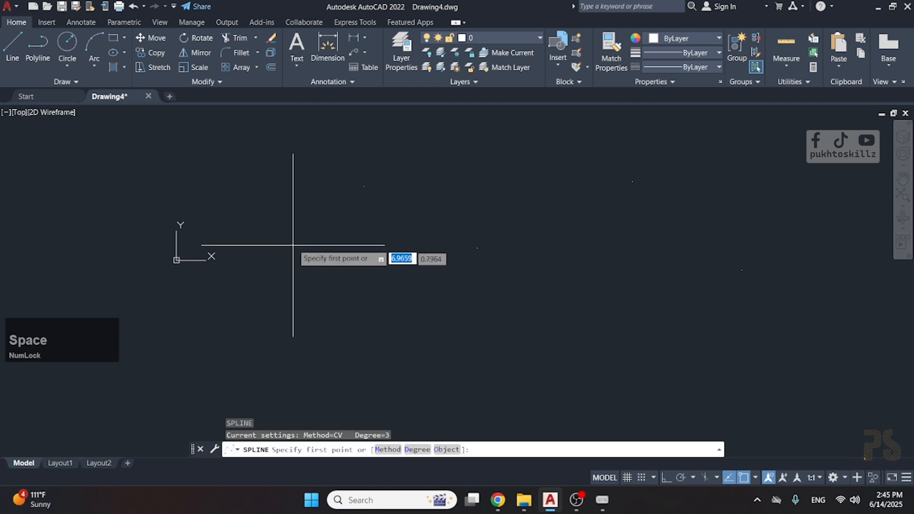
key(space)
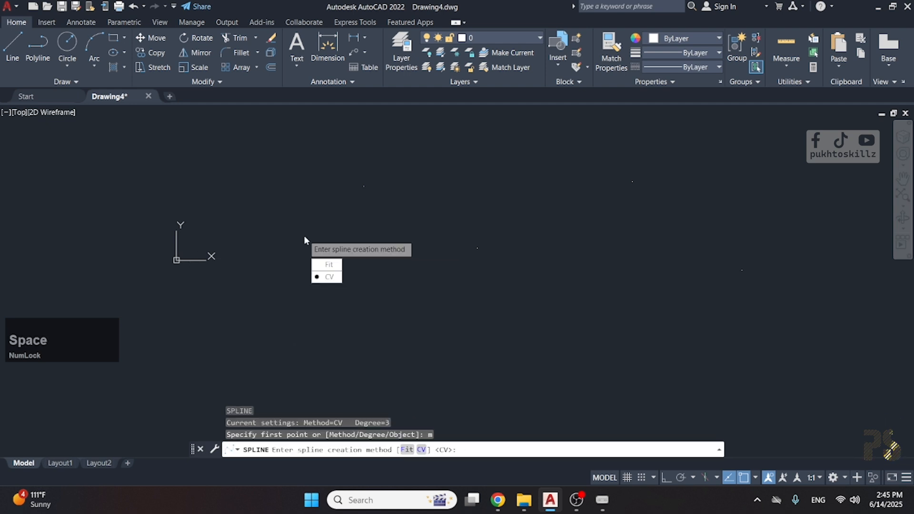
text(f)
key(space)
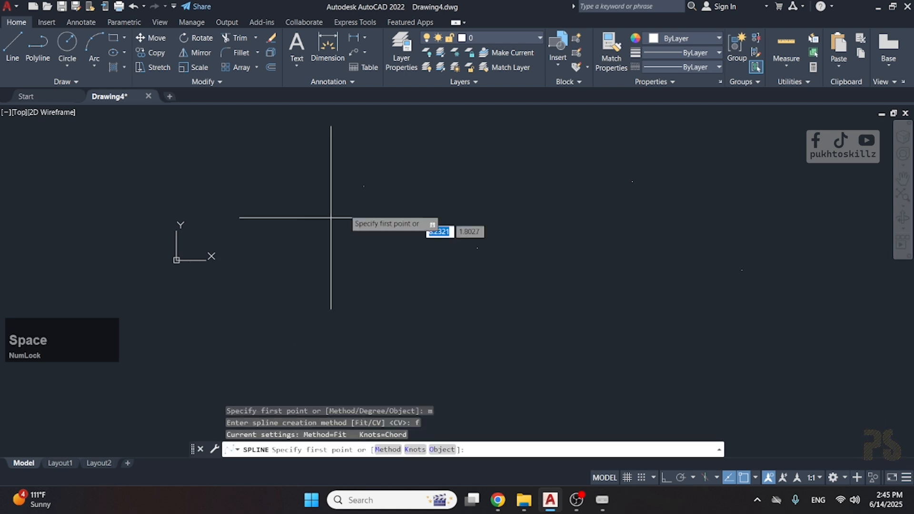
click(363, 186)
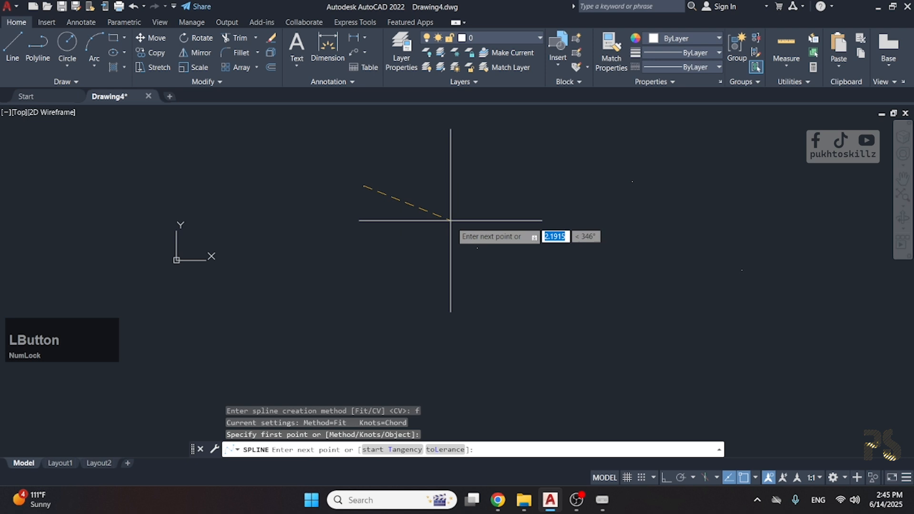
click(478, 247)
click(632, 181)
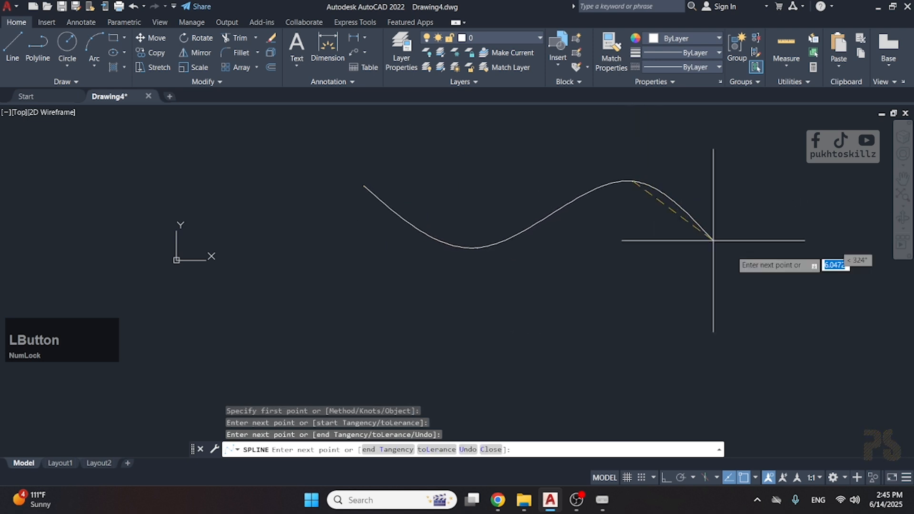
click(740, 265)
key(space)
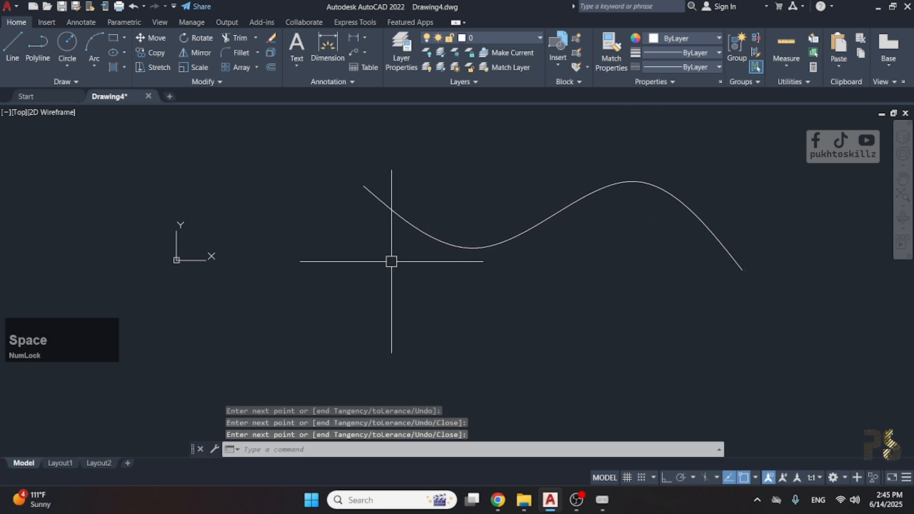
Change the point style to a circle with an upright cross through it.
text(pt)
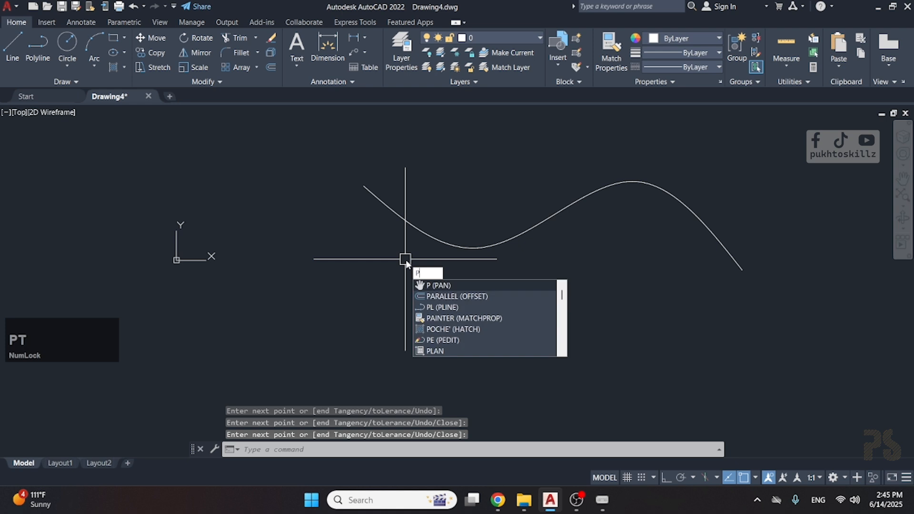
click(432, 284)
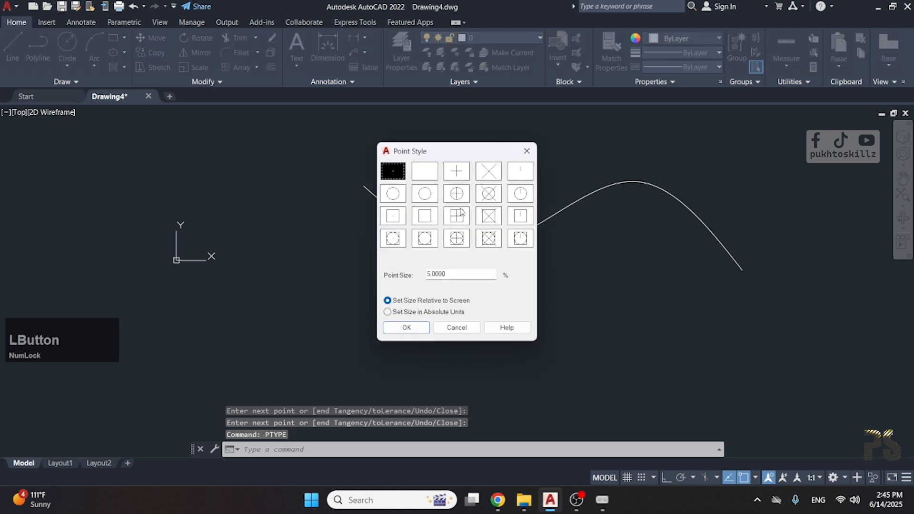
click(405, 327)
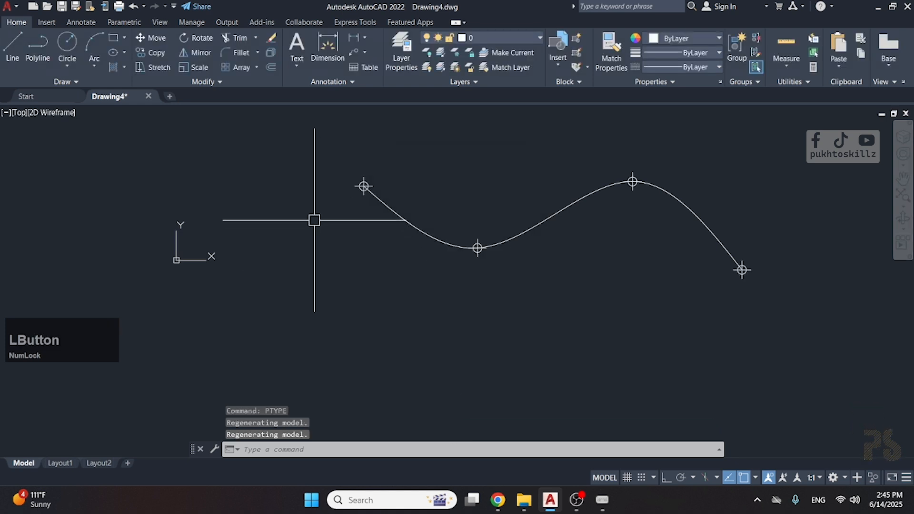
Copy the Fit spline and its four points about 9 units straight down with Ortho on.
scroll(298, 157, down, 2)
click(298, 138)
click(633, 343)
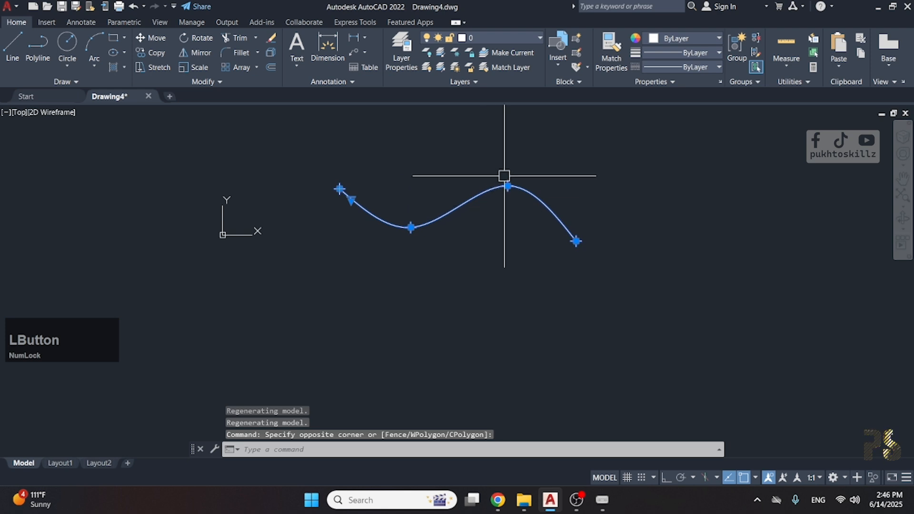
text(cp)
key(space)
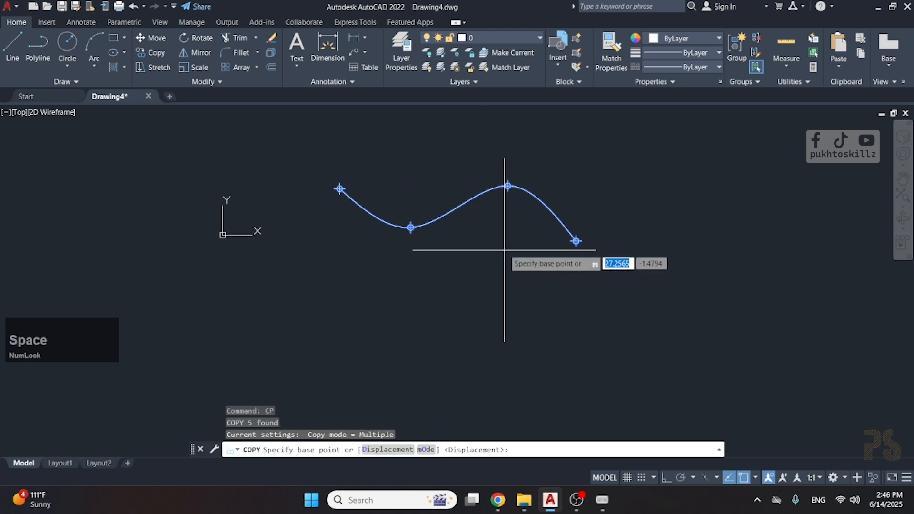
click(504, 250)
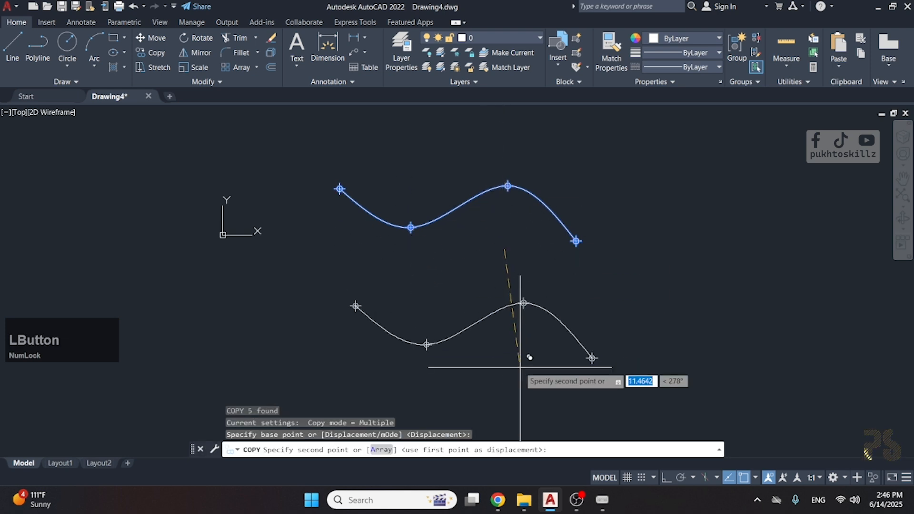
key(F8)
click(503, 341)
key(Escape)
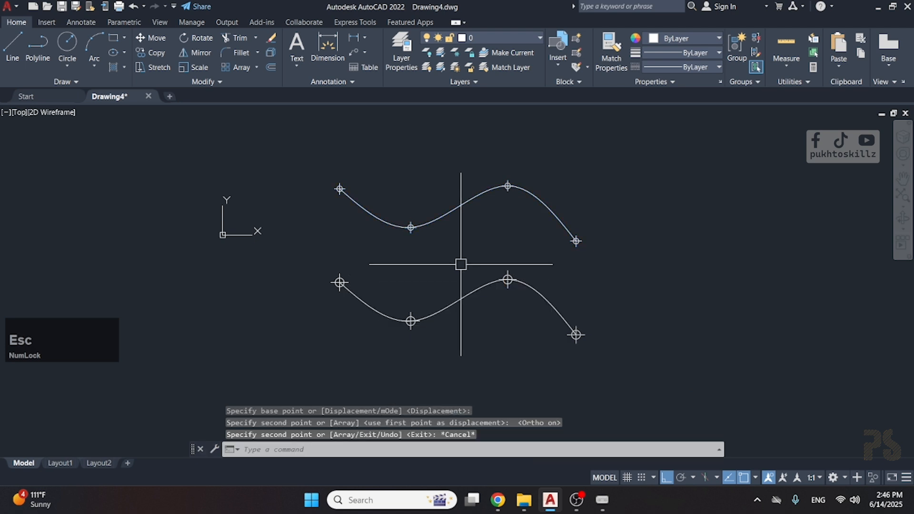
Erase the copied spline, leaving only the four copied points below the original curve.
drag(461, 265, 457, 349)
key(Delete)
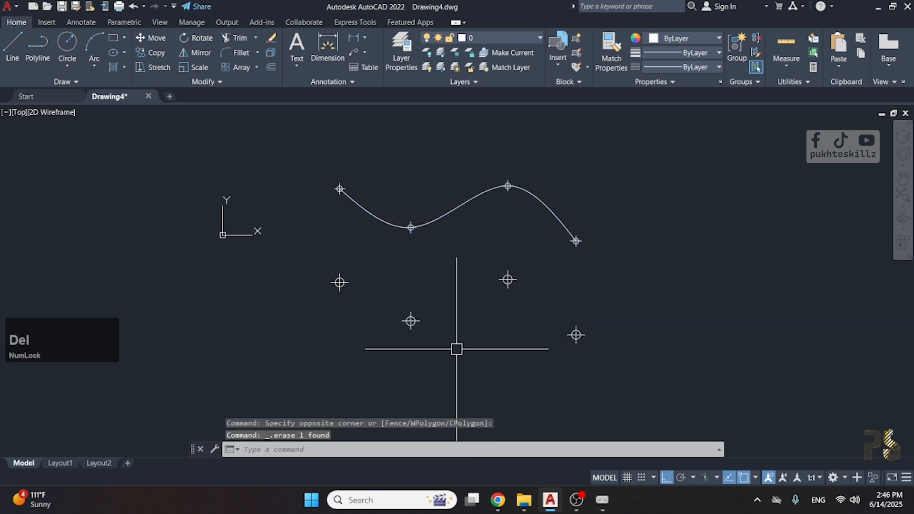
scroll(482, 292, up, 2)
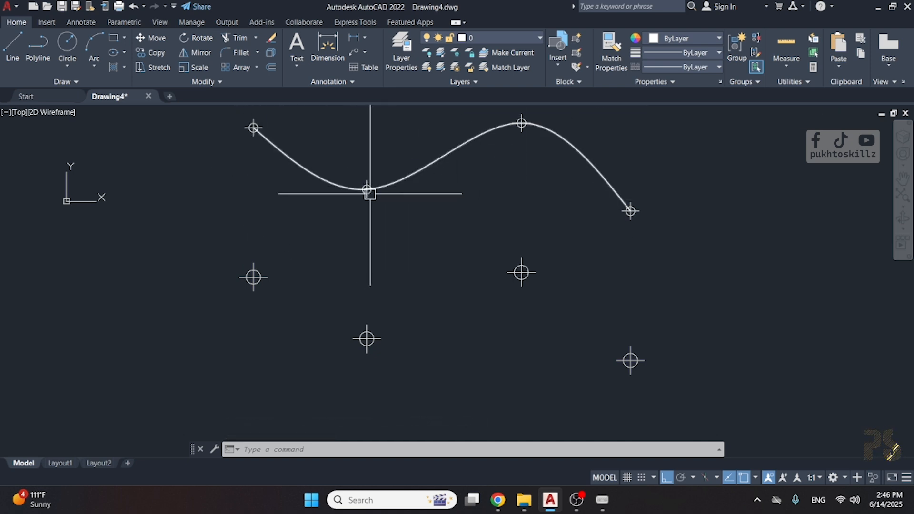
Draw an open spline with the creation method set to CV, using the four copied points as control vertices.
text(spl)
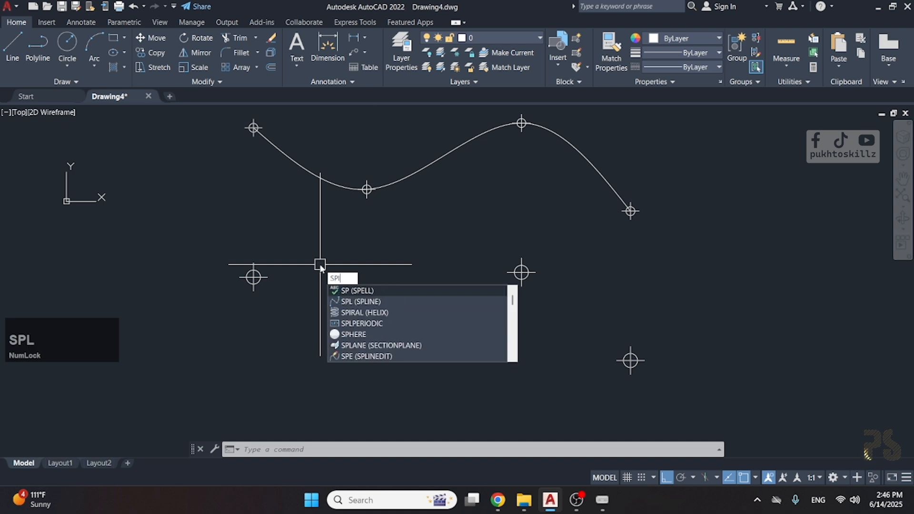
key(space)
text(m)
key(space)
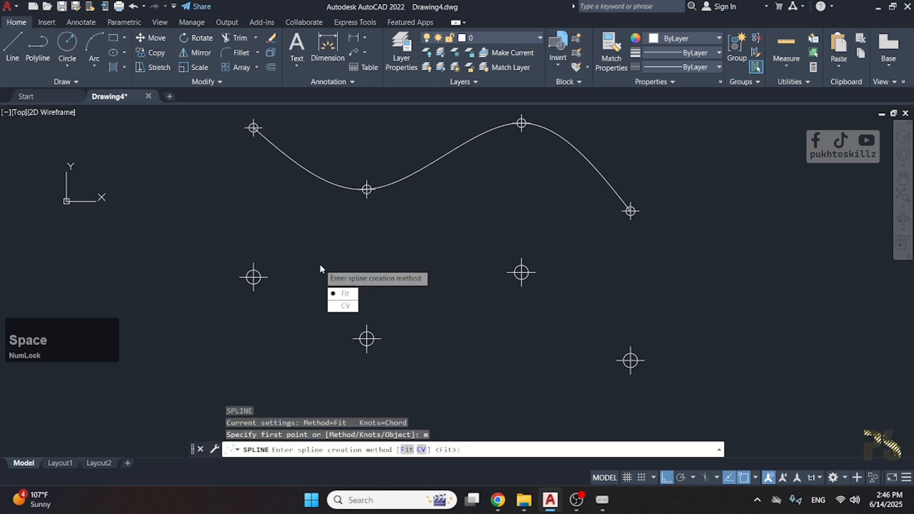
text(c)
key(space)
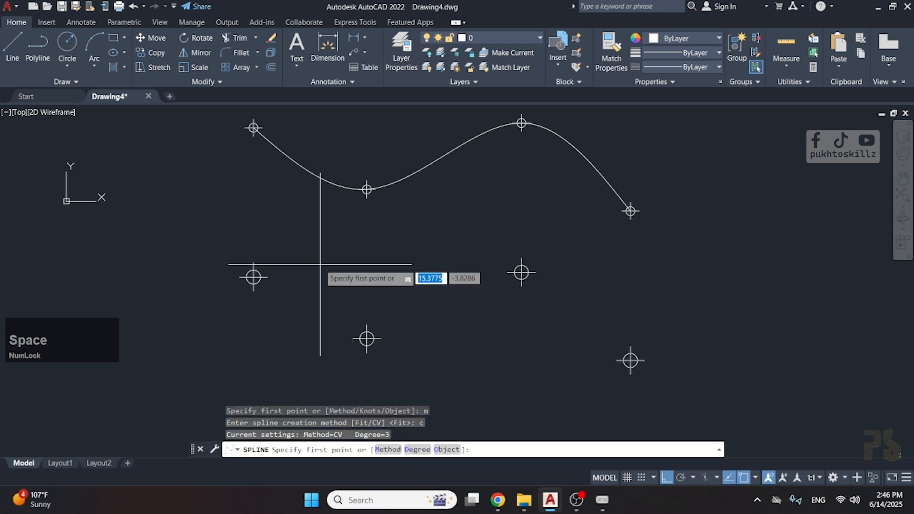
click(253, 277)
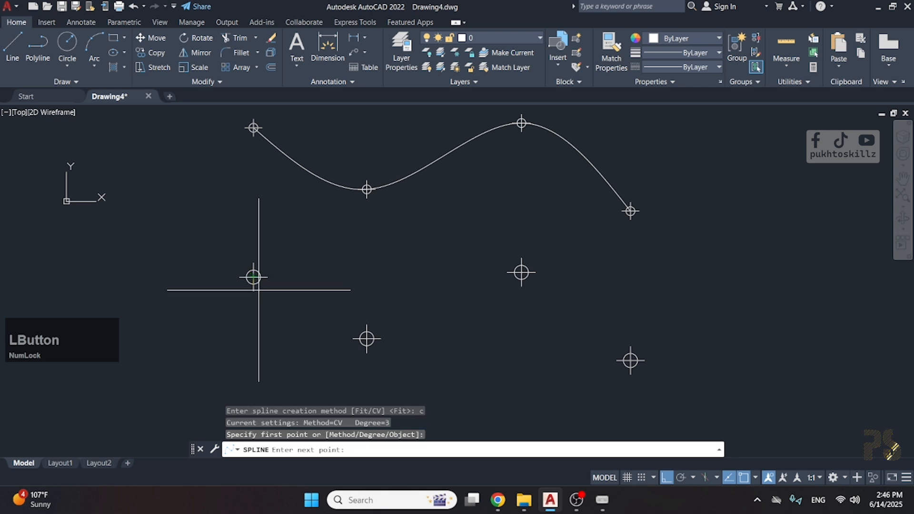
click(366, 338)
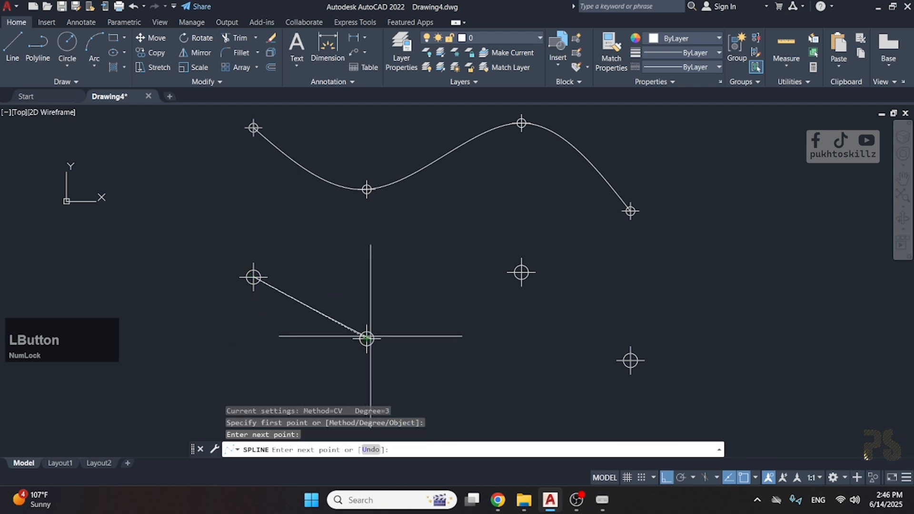
click(521, 272)
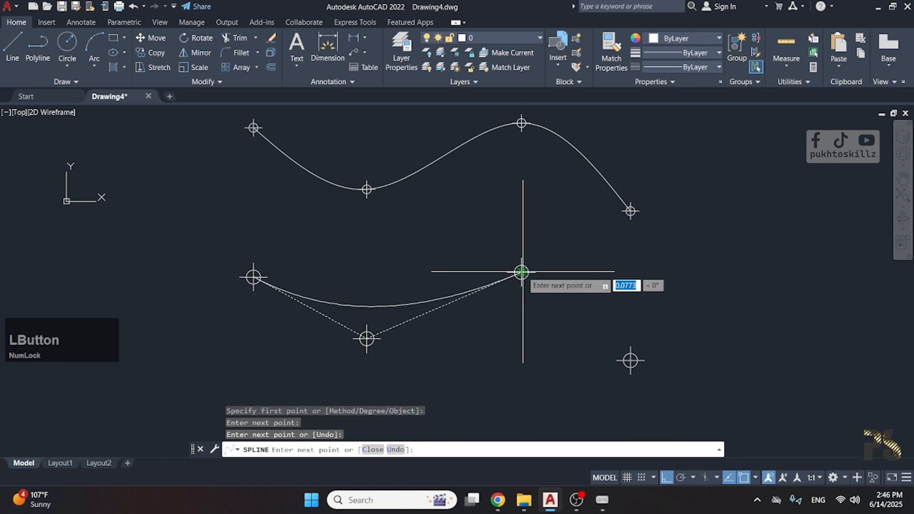
click(630, 360)
key(space)
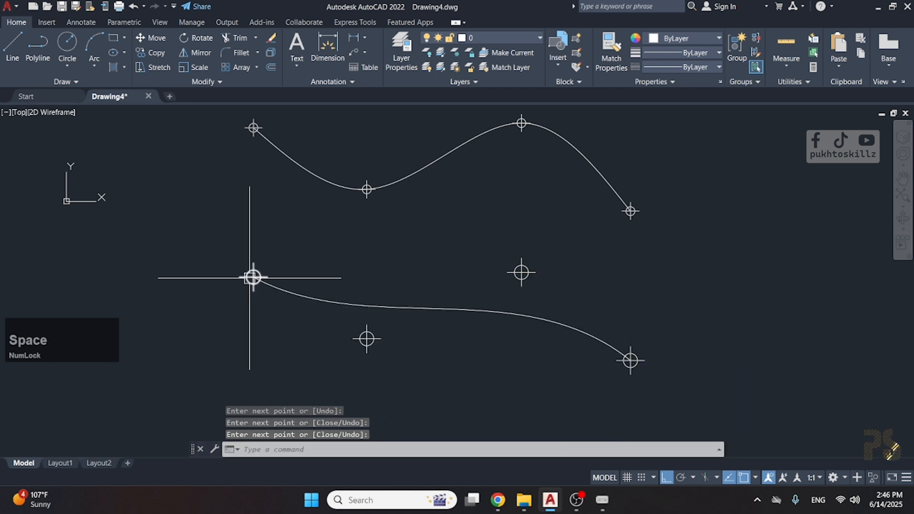
Examine the control vertices of the lower CV spline and the fit points of the upper Fit spline.
click(394, 308)
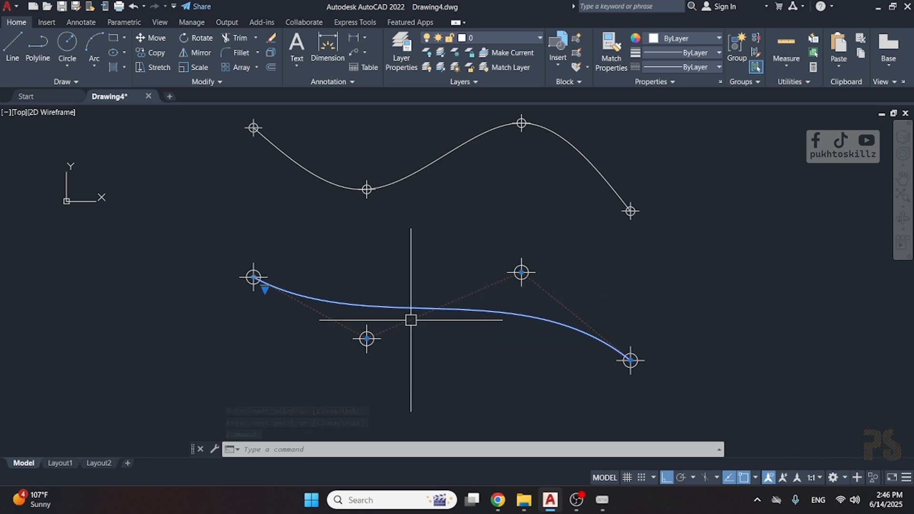
click(521, 273)
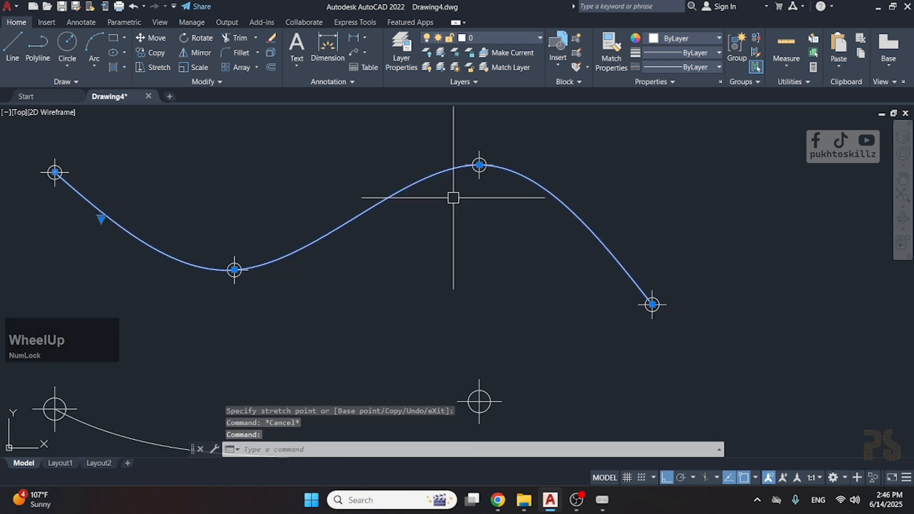
scroll(355, 257, down, 6)
scroll(350, 313, up, 2)
key(Escape)
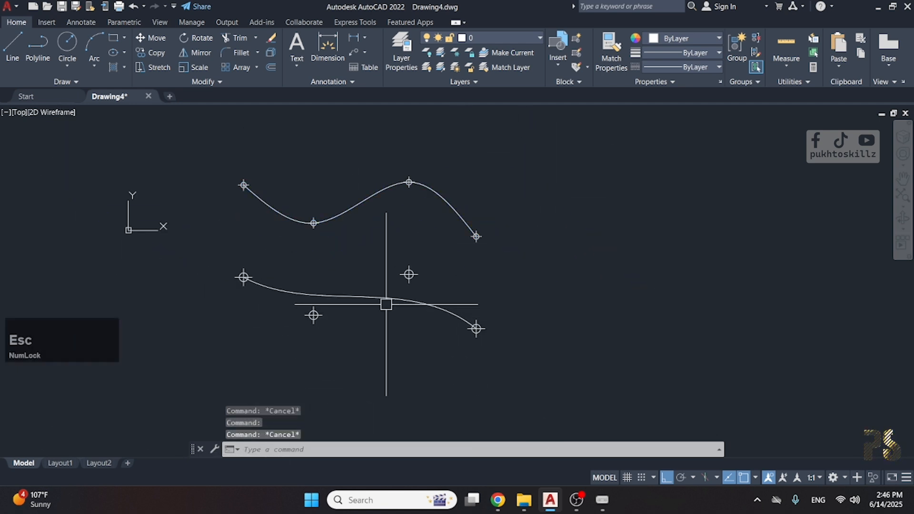
click(379, 296)
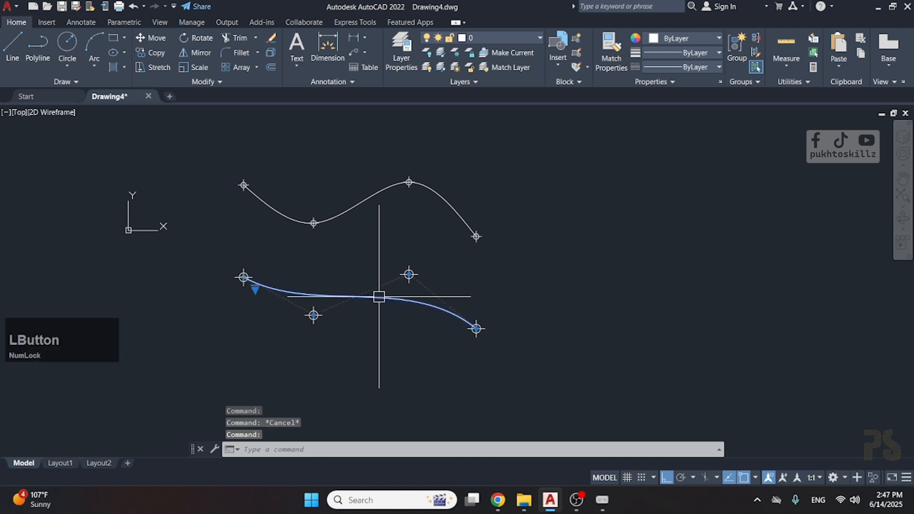
key(Escape)
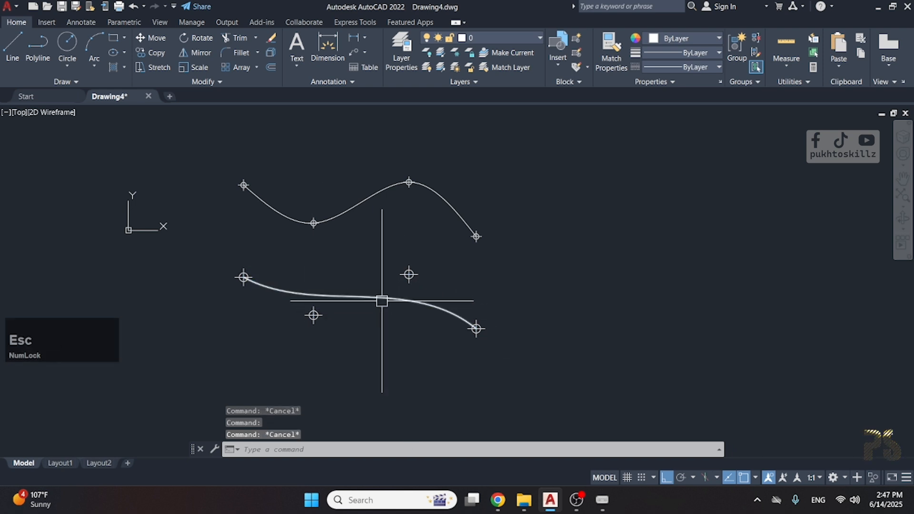
Show the properties of the lower CV spline and check its object type.
right_click(381, 299)
click(373, 297)
right_click(372, 298)
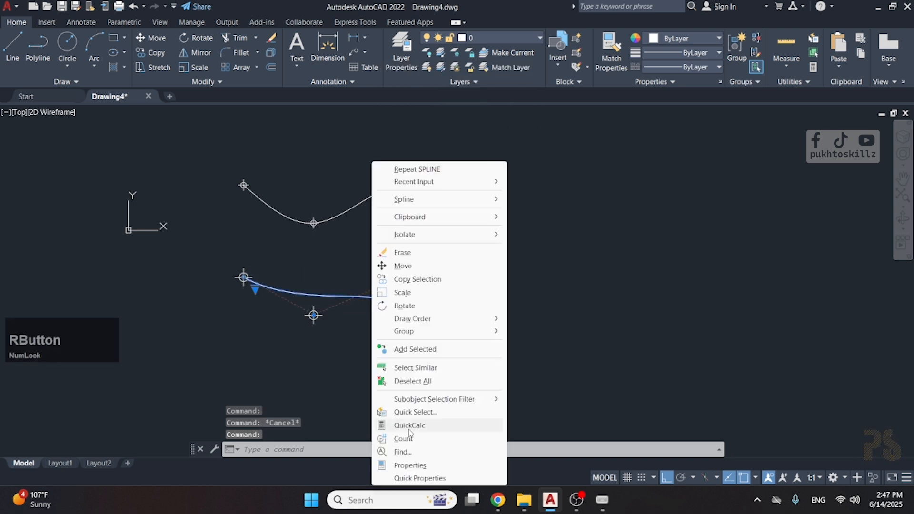
click(410, 466)
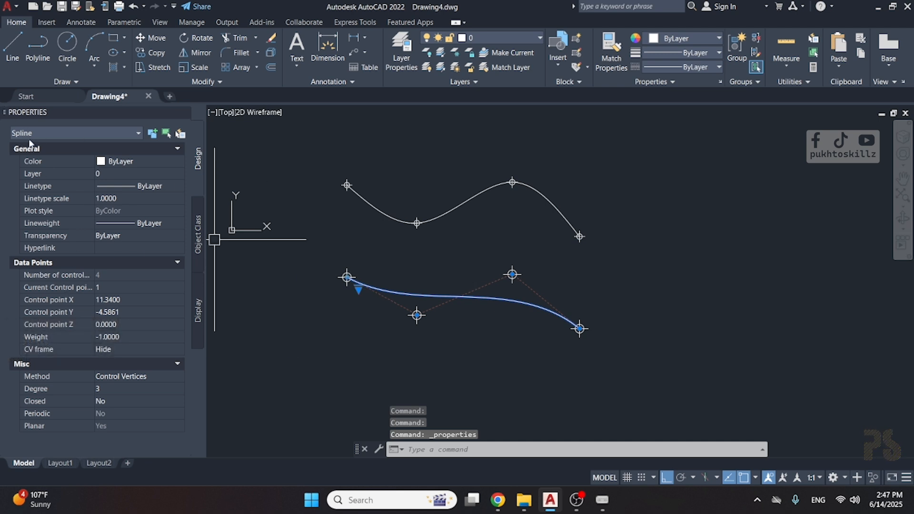
click(53, 139)
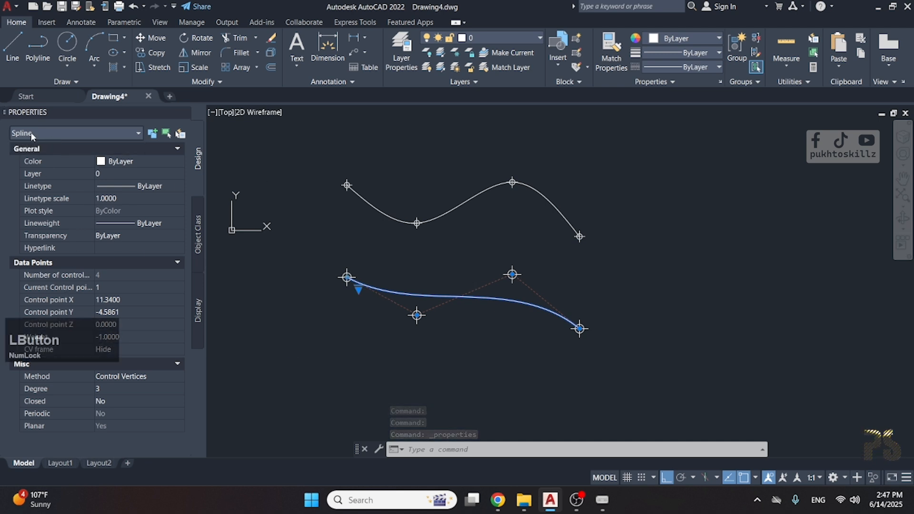
key(Escape)
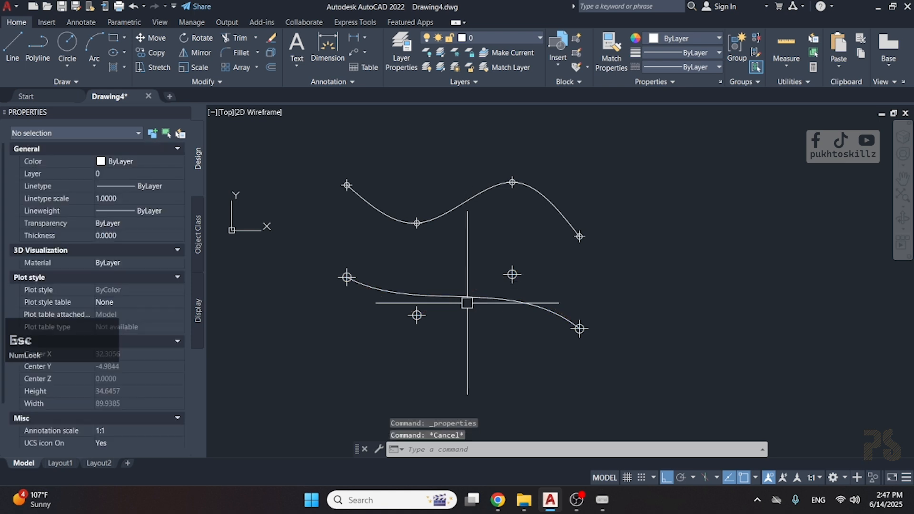
click(461, 299)
key(Escape)
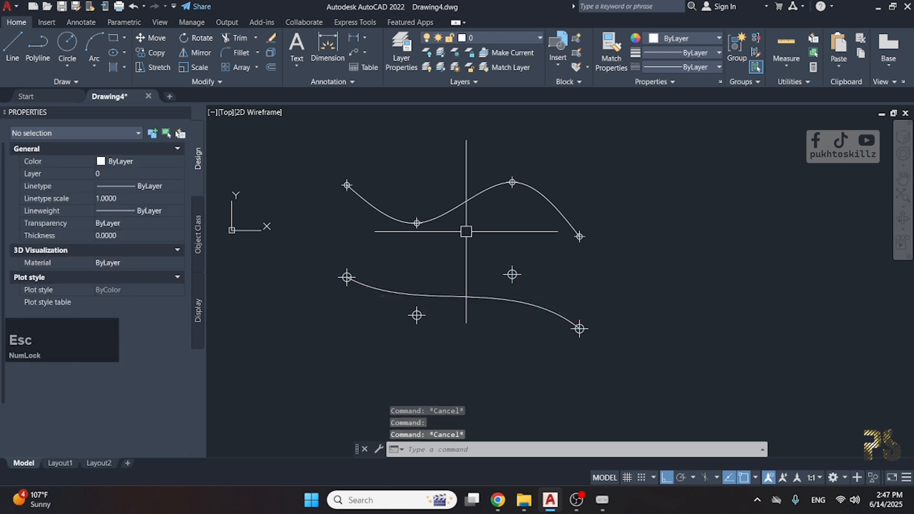
Convert the upper Fit spline into a polyline with PEDIT, accepting the default precision of 10.
click(459, 205)
text(p)
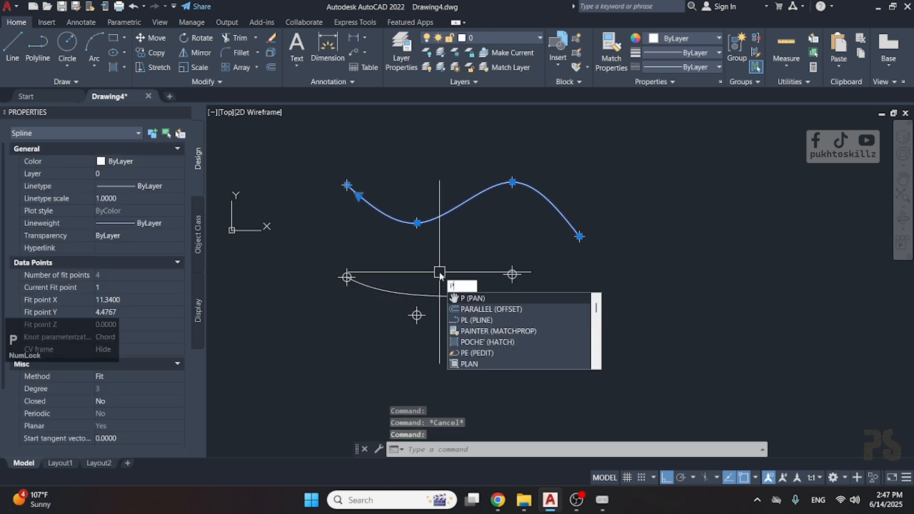
text(e)
key(space)
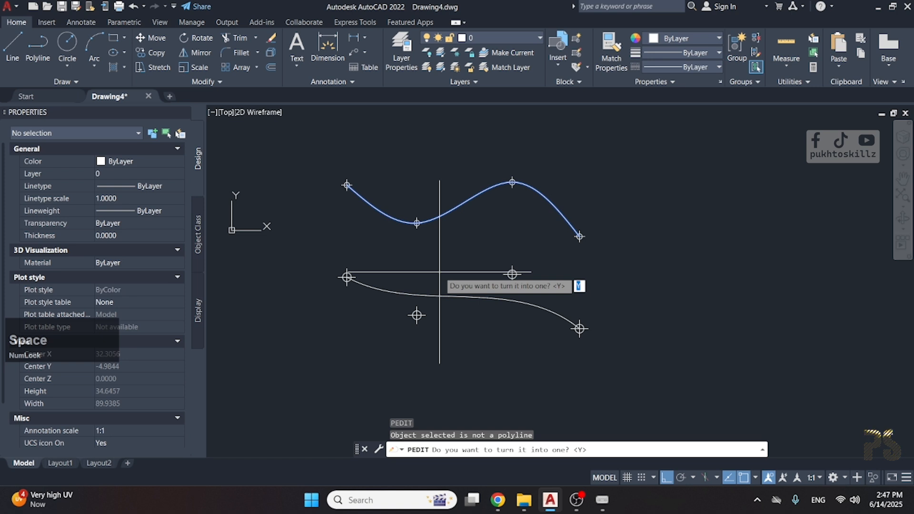
key(space)
key(space)
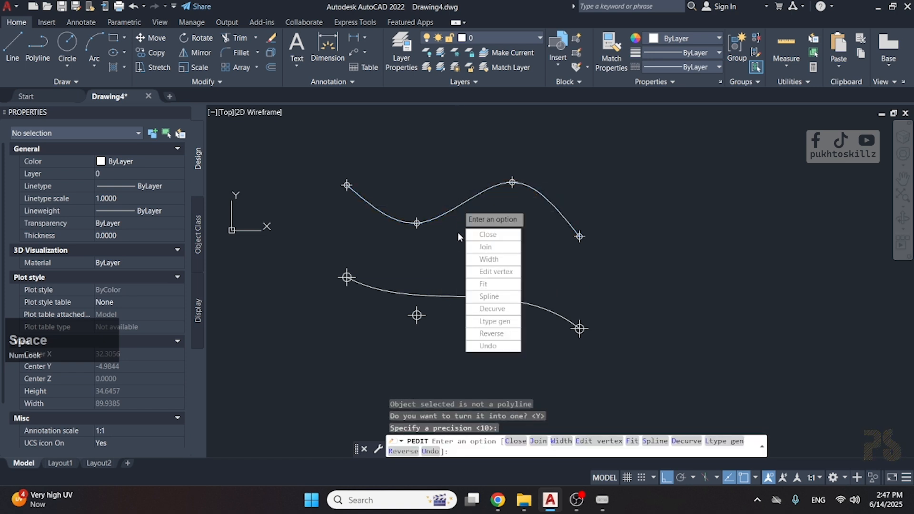
key(space)
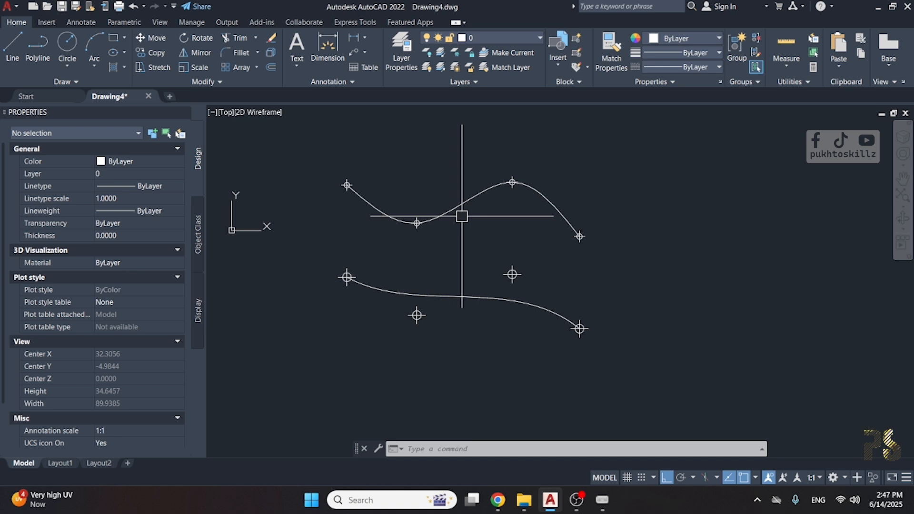
Examine the vertices and object type of the upper curve converted to a polyline.
click(469, 200)
mouse_move(469, 201)
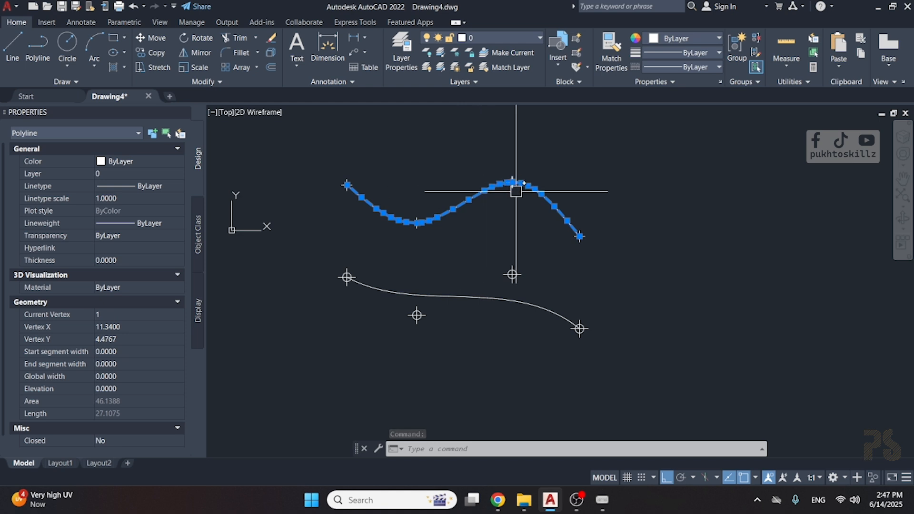
scroll(516, 191, up, 5)
scroll(708, 303, down, 4)
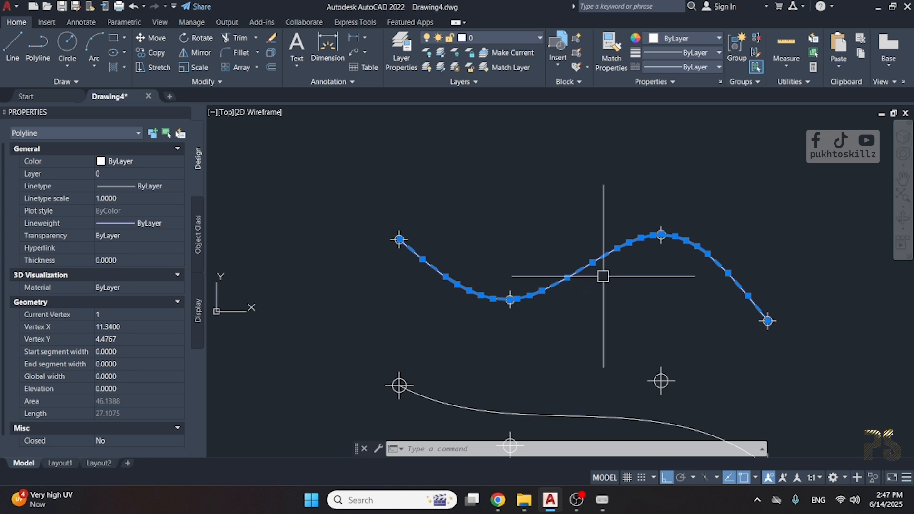
scroll(402, 218, down, 2)
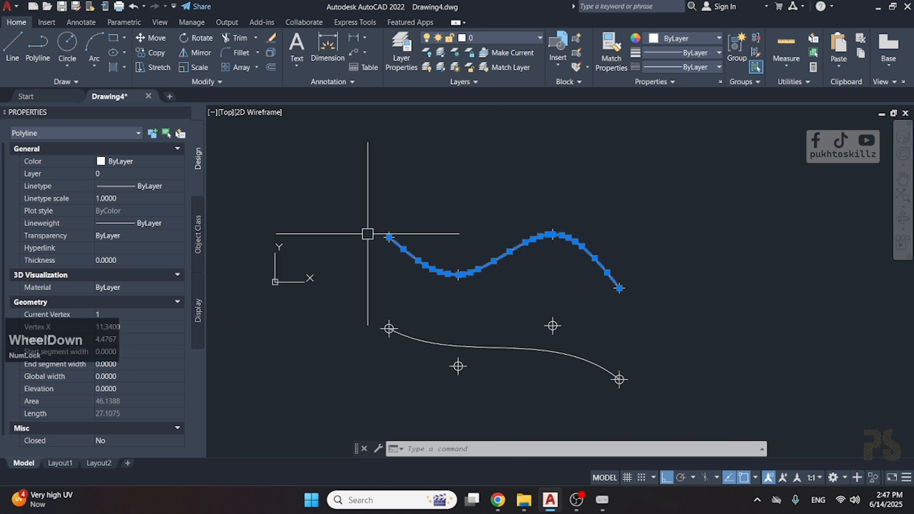
key(Escape)
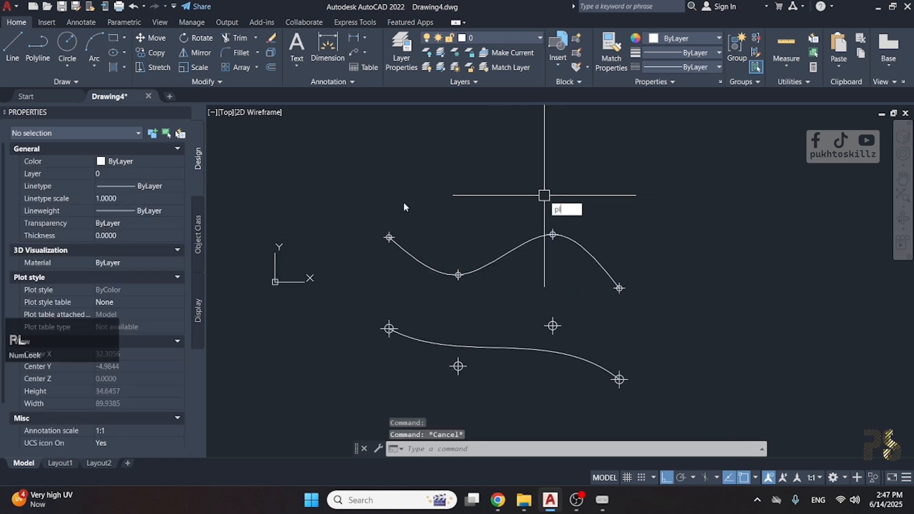
Draw a three-segment zigzag polyline about 29 units long above the two curves with Ortho off.
text(pl)
key(space)
click(394, 175)
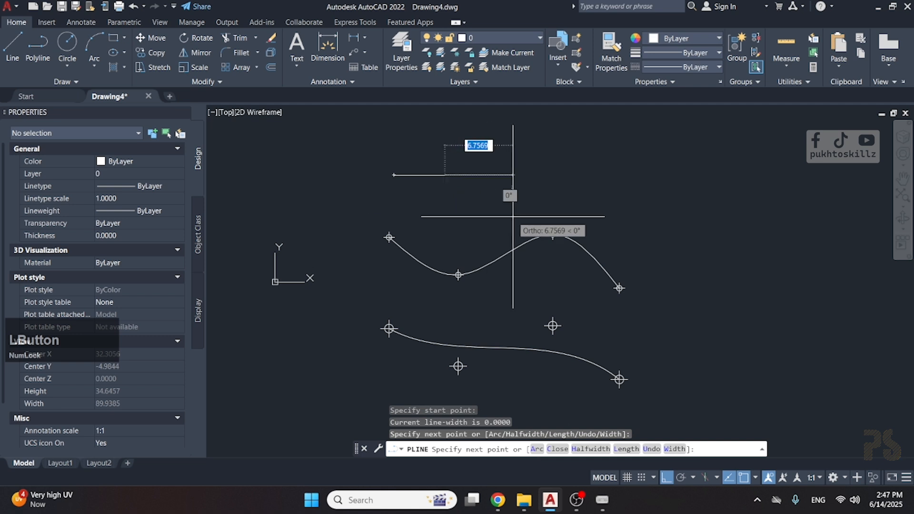
key(ctrl+z)
key(F8)
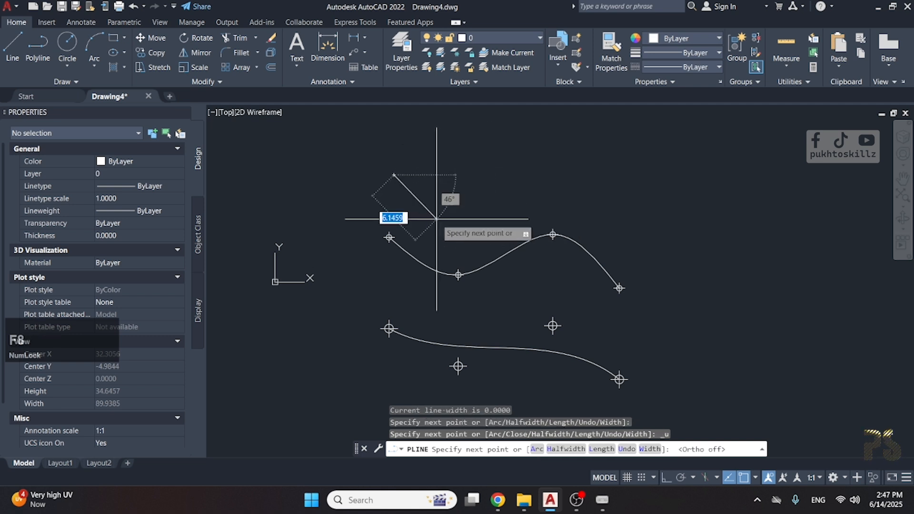
click(463, 212)
click(562, 171)
click(650, 224)
key(space)
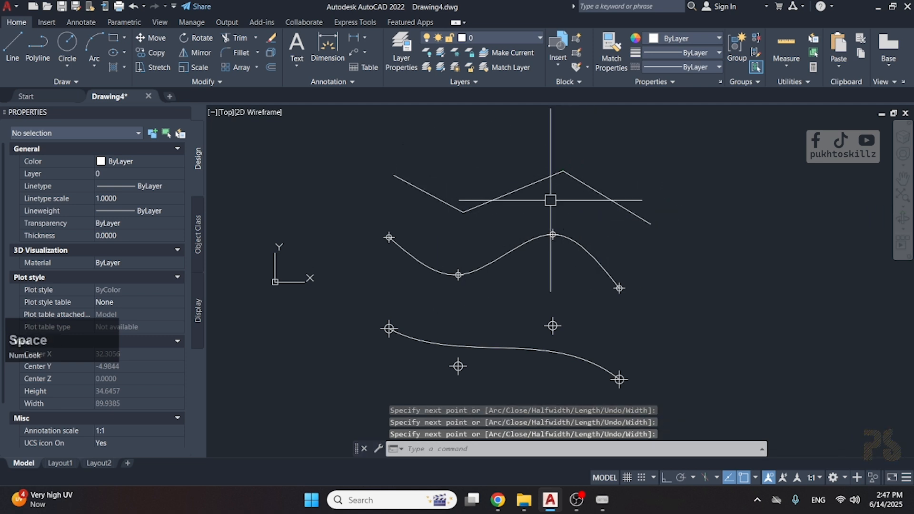
Try adding a vertex at the midpoint of the zigzag polyline's middle segment, placing it above the segment, and undo the edit.
click(527, 185)
scroll(517, 192, up, 2)
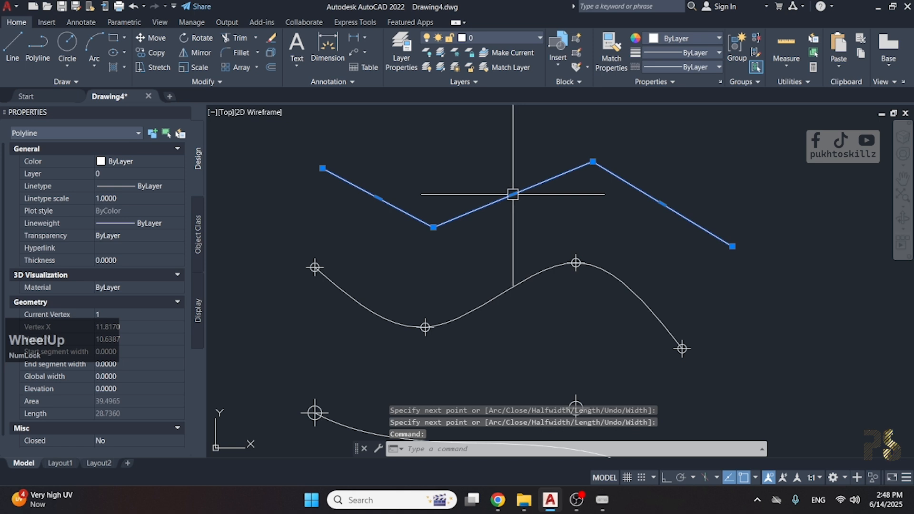
mouse_move(512, 194)
click(532, 227)
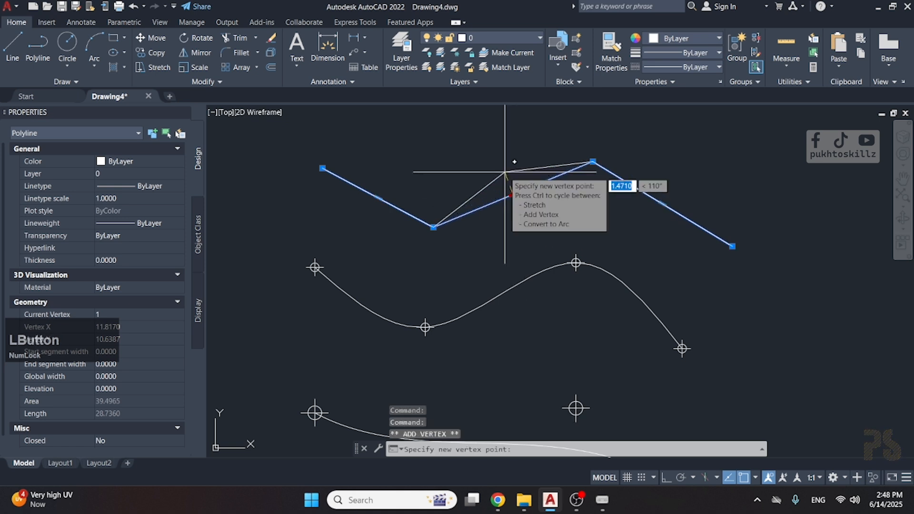
click(504, 171)
key(ctrl+z)
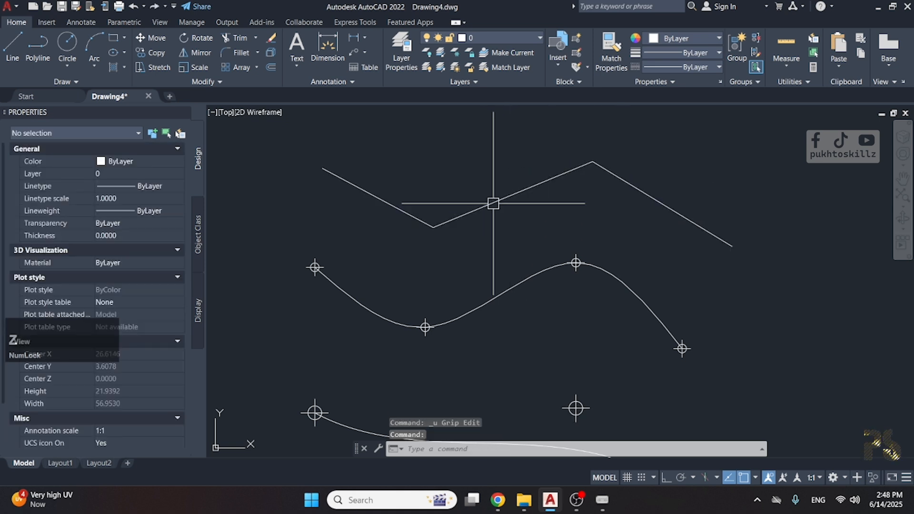
Convert the zigzag polyline's middle segment into an arc bulging upward.
click(510, 195)
mouse_move(512, 194)
click(563, 234)
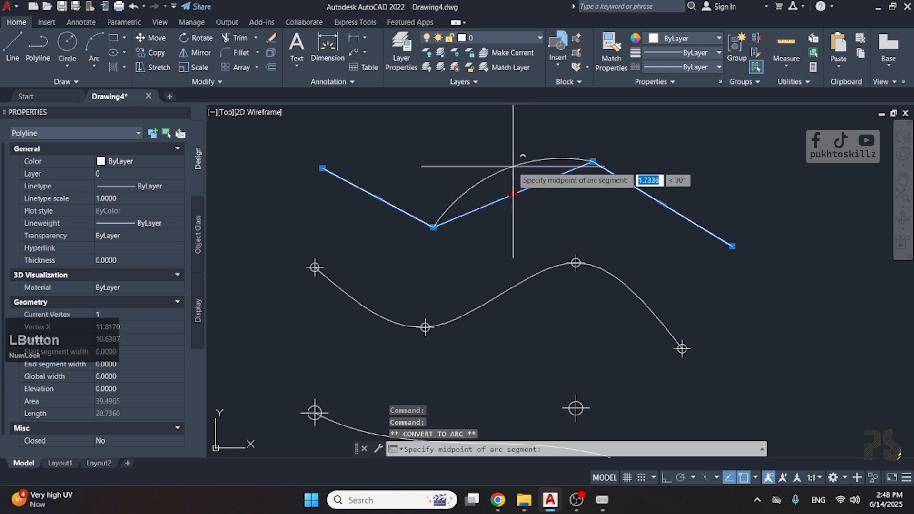
click(511, 172)
Convert the zigzag polyline's last segment into an upward arc that continues the curve of the middle one, and clear the selection.
click(662, 203)
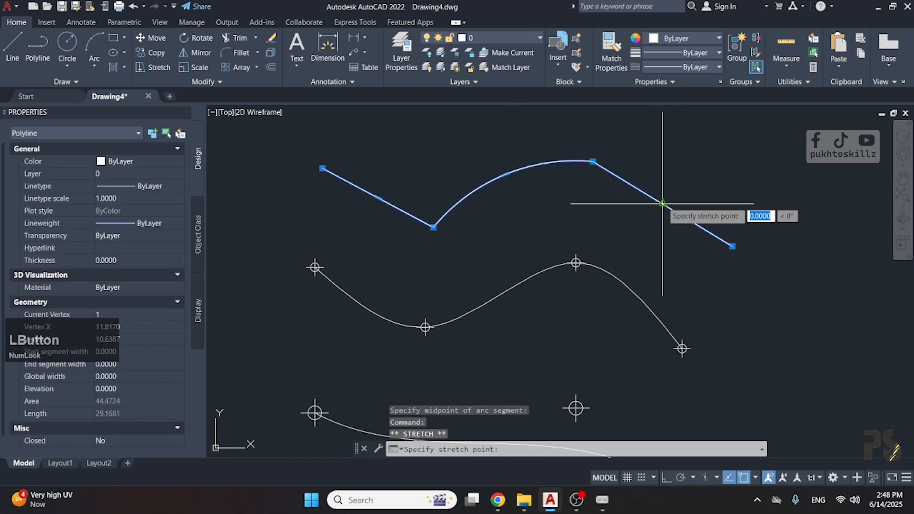
key(Escape)
mouse_move(662, 203)
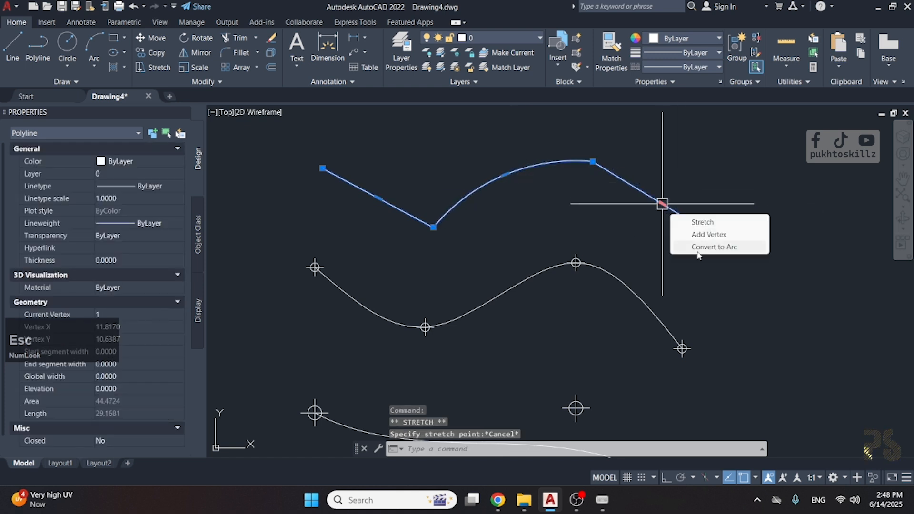
click(643, 247)
click(672, 190)
key(Escape)
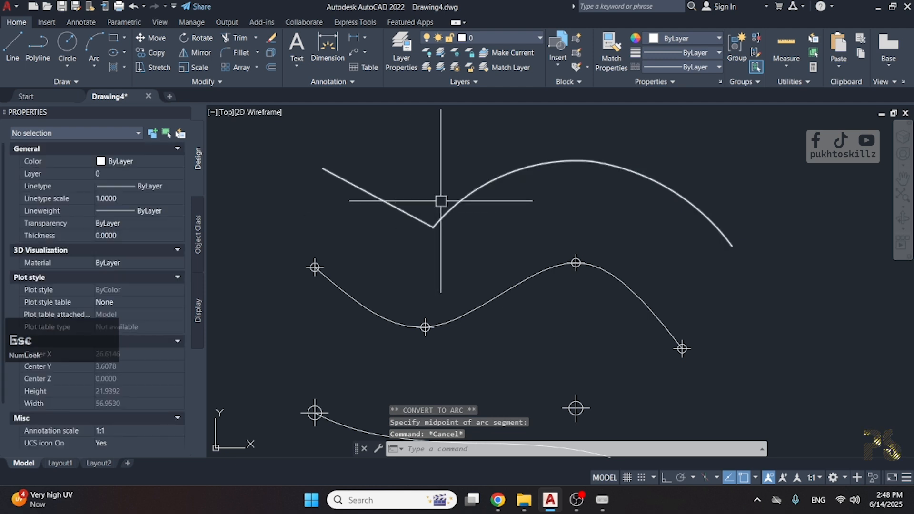
Compare the vertices of the arc-segment polyline with those of the converted curve, and erase the arc-segment polyline.
click(504, 174)
click(490, 299)
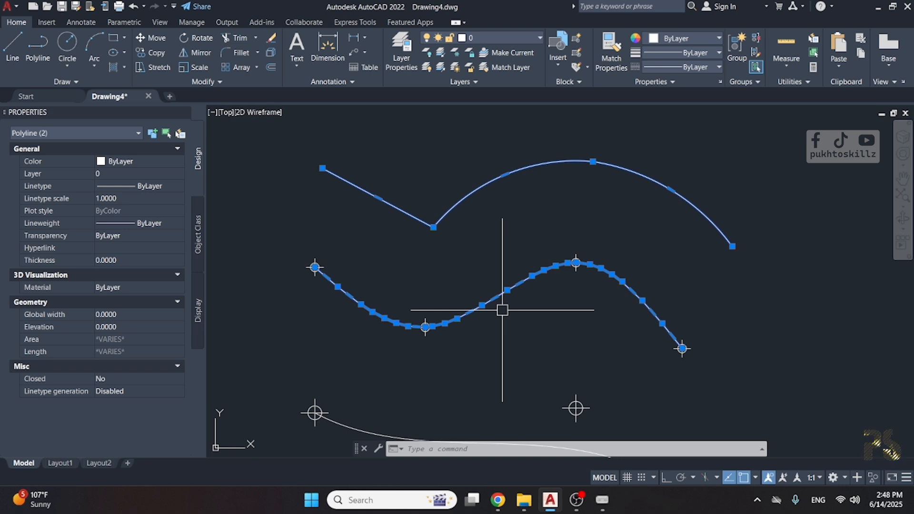
middle_drag(420, 244, 393, 186)
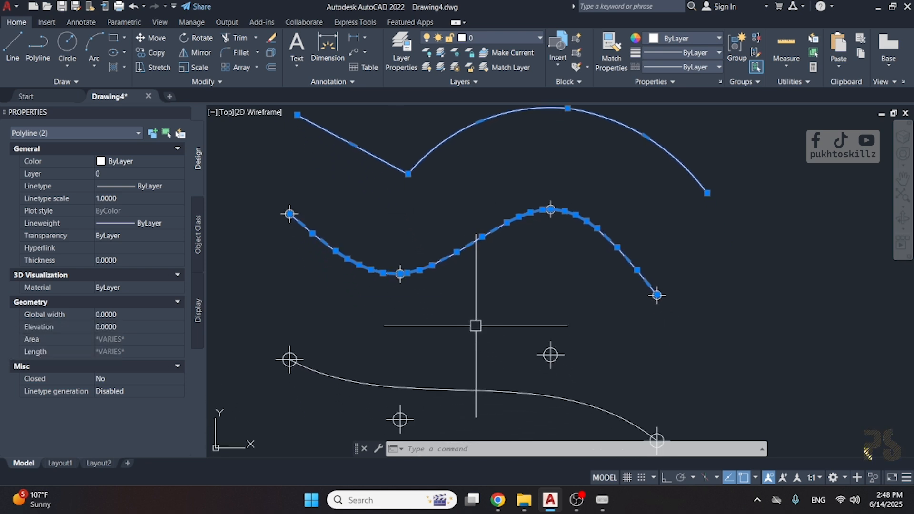
scroll(438, 248, down, 2)
key(Delete)
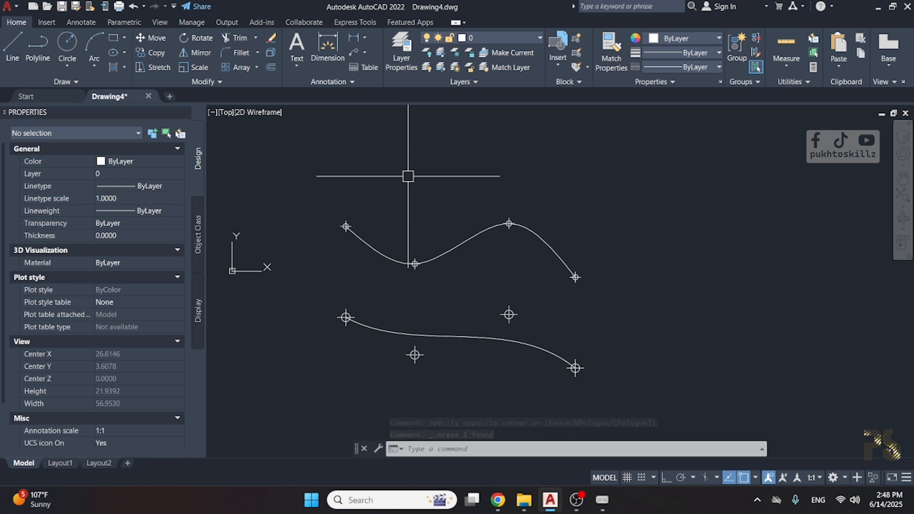